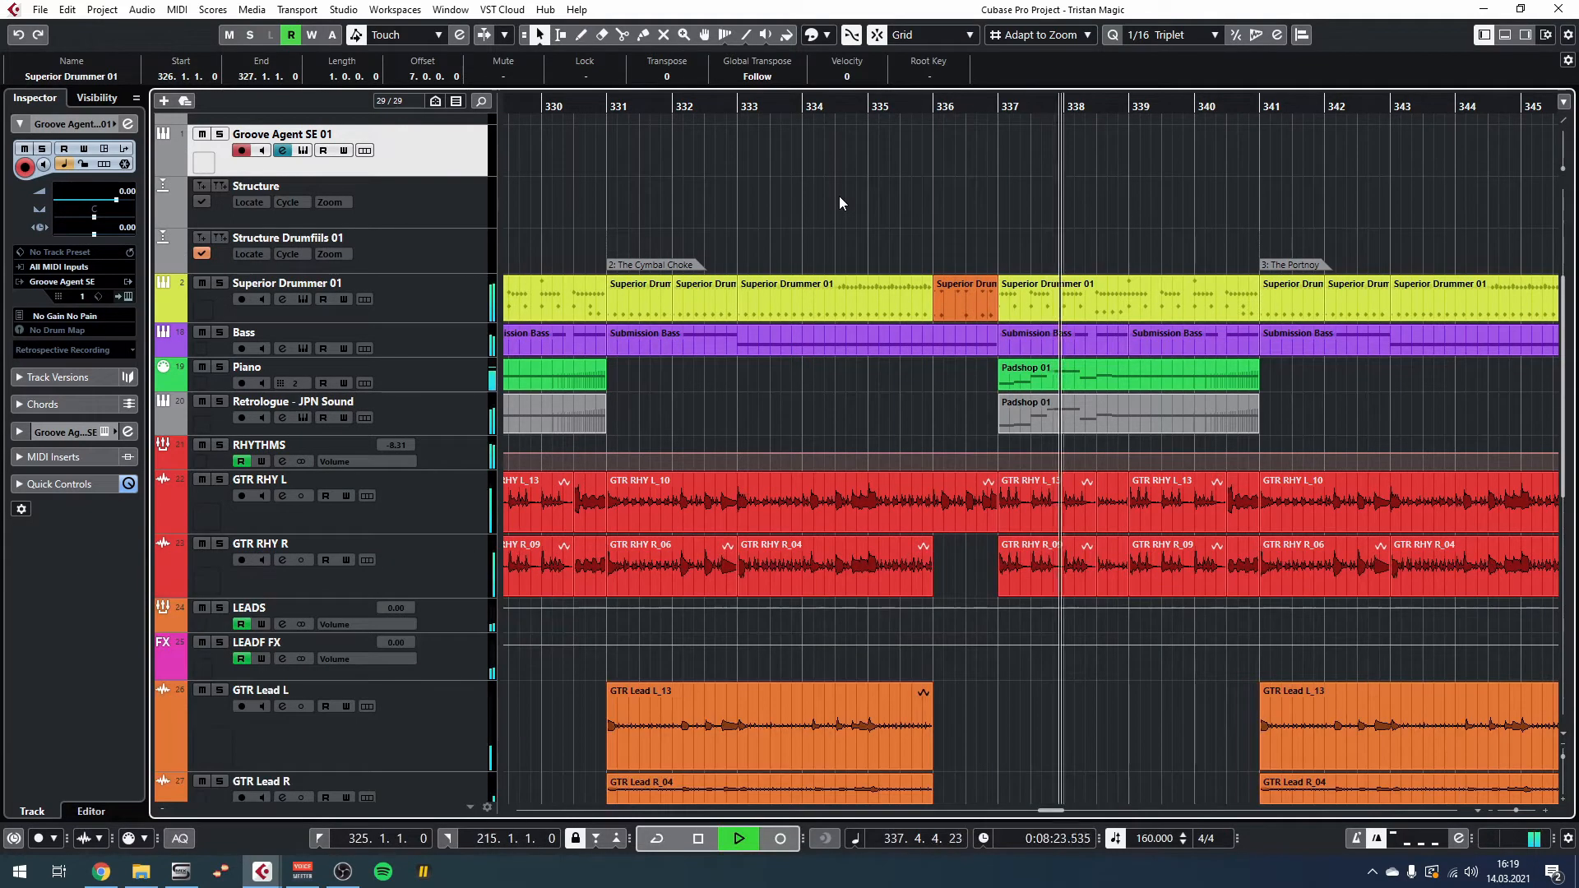
Open the Superior Drummer fill at bar 336 in the Drum Editor, play it from its start, and close the editor.
{"action": "key", "text": "space"}
{"action": "key", "text": "ctrl+e"}
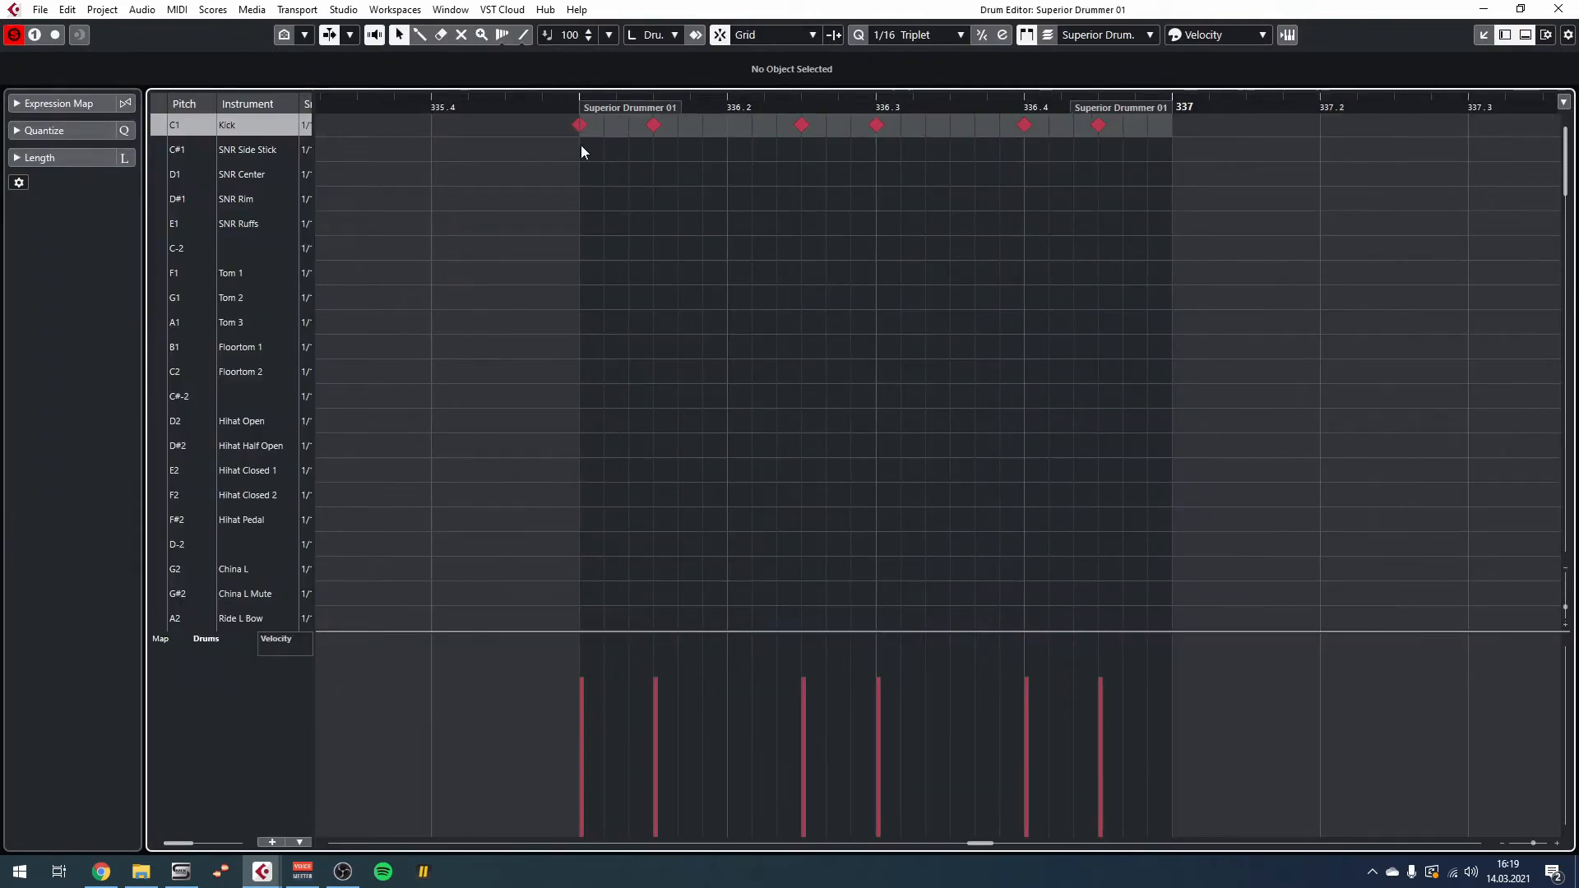
{"action": "left_click", "coordinate": [572, 104]}
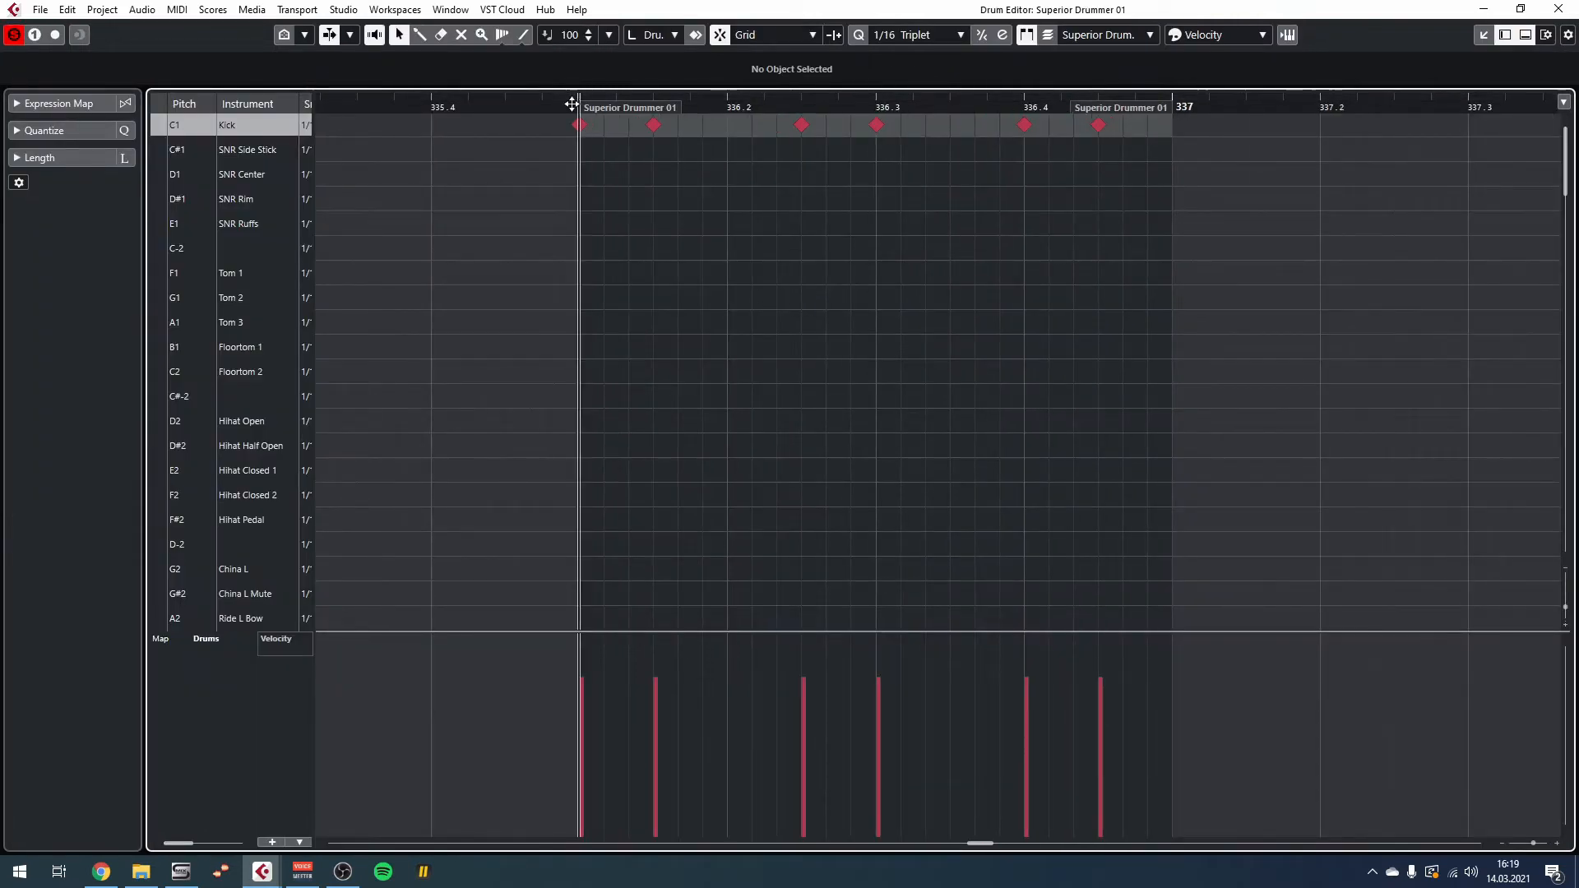
{"action": "scroll", "coordinate": [651, 217], "scroll_direction": "down", "scroll_amount": 10}
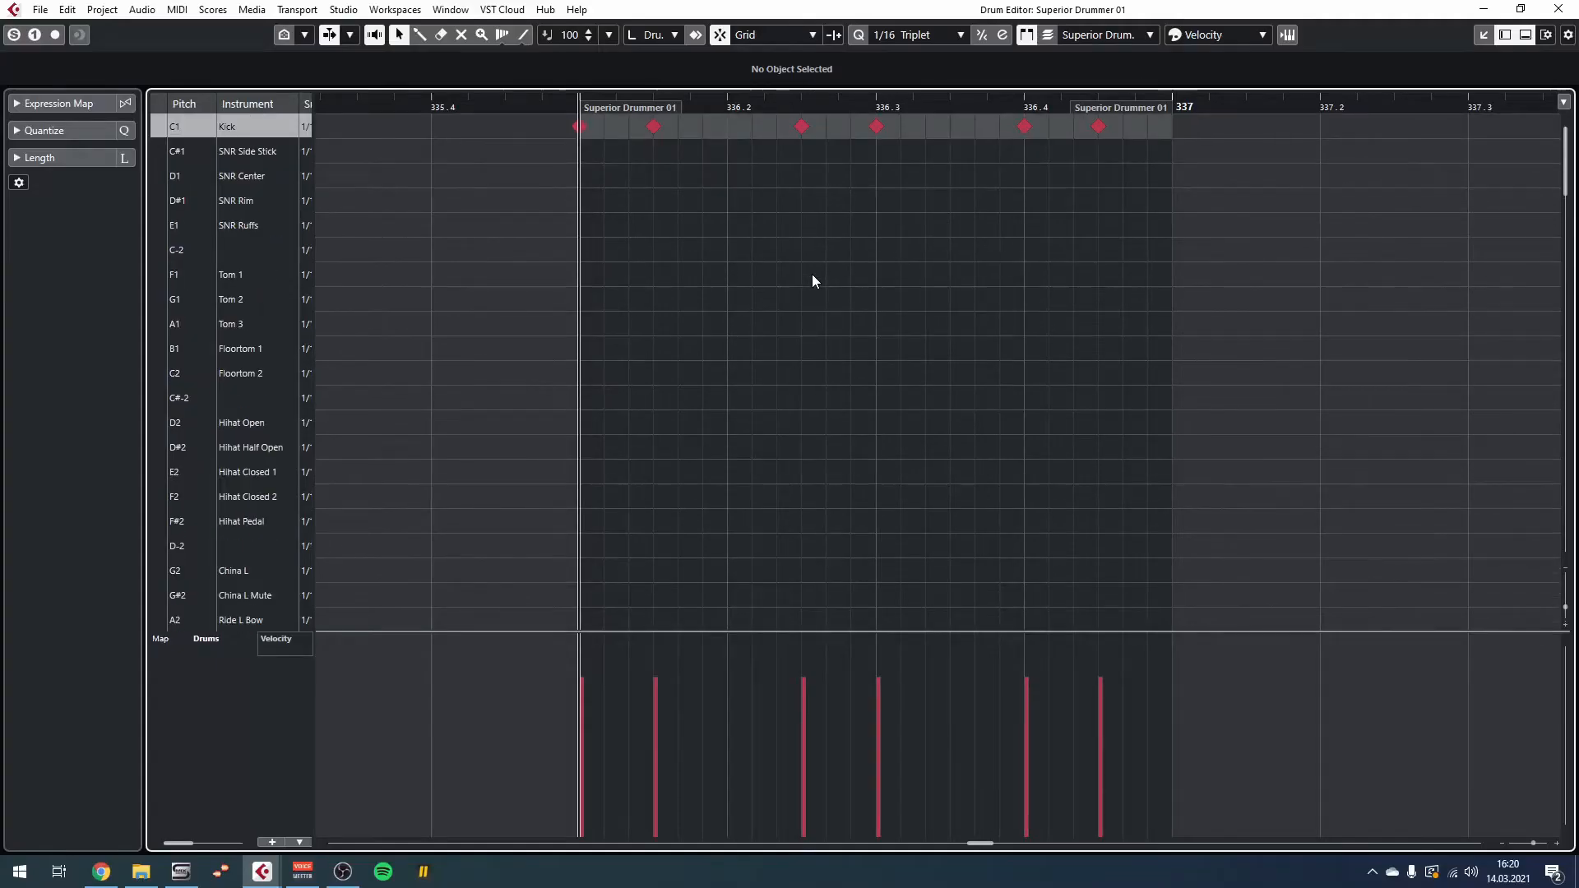
{"action": "key", "text": "space"}
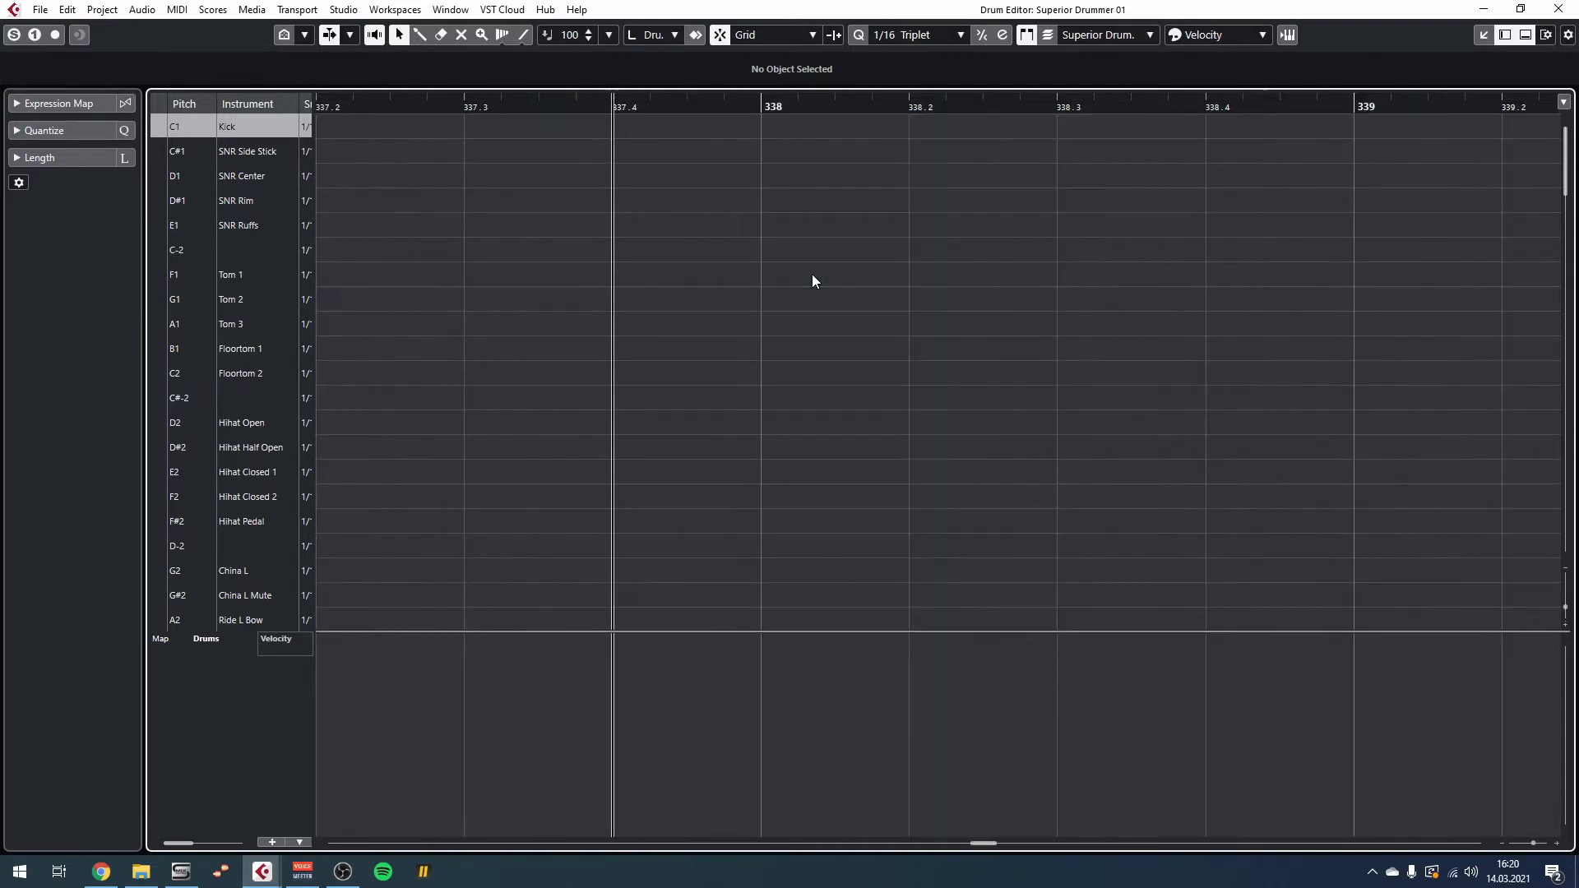
{"action": "scroll", "coordinate": [916, 293], "scroll_direction": "left", "scroll_amount": 6}
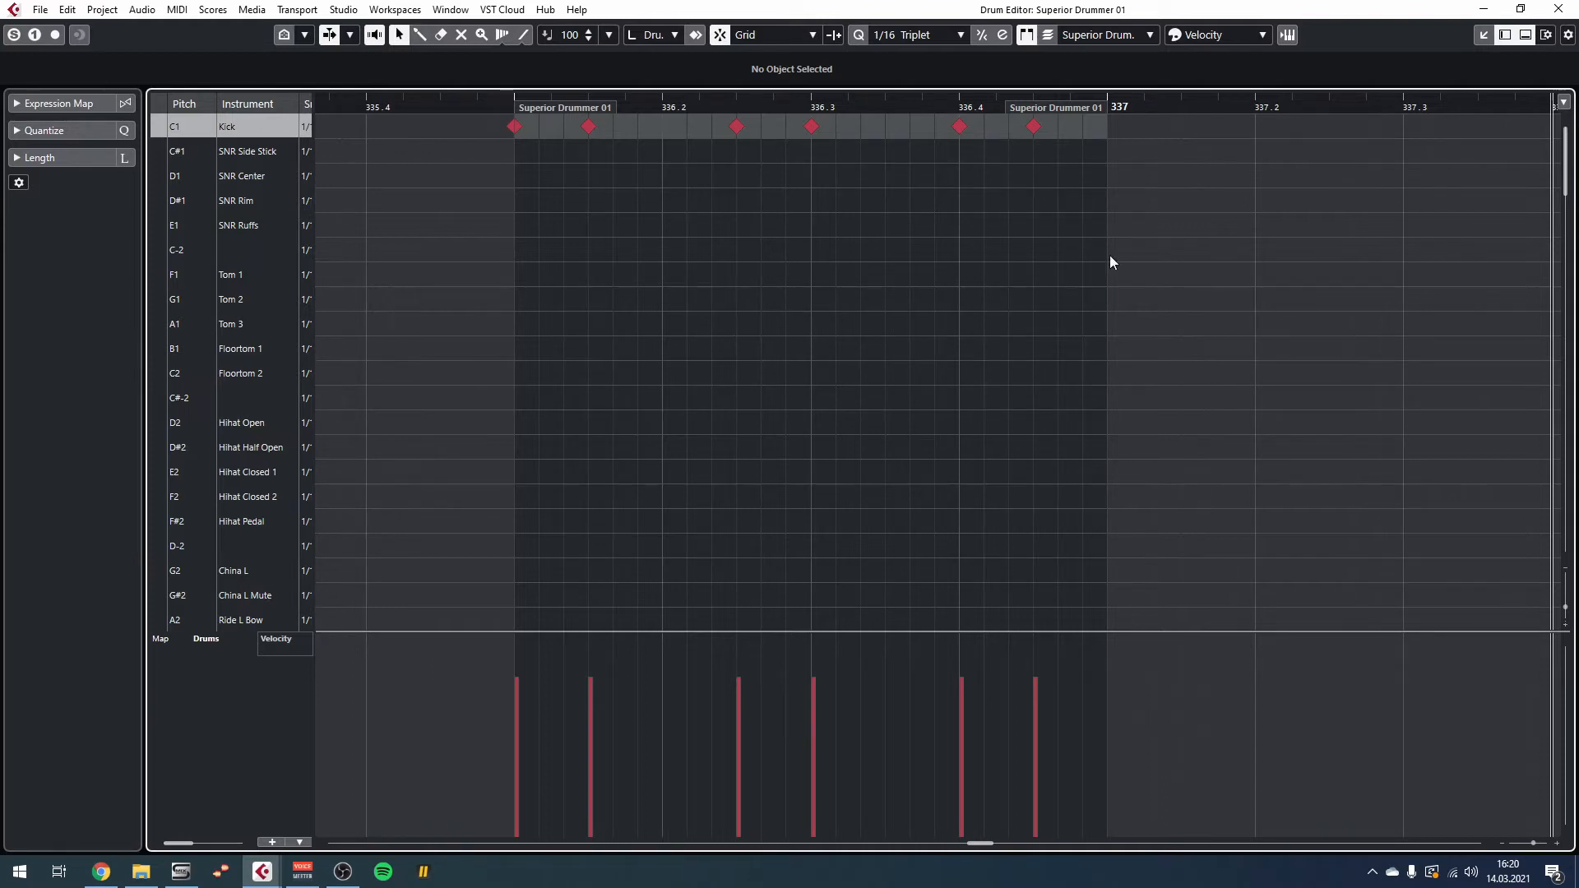
{"action": "left_click", "coordinate": [1559, 10]}
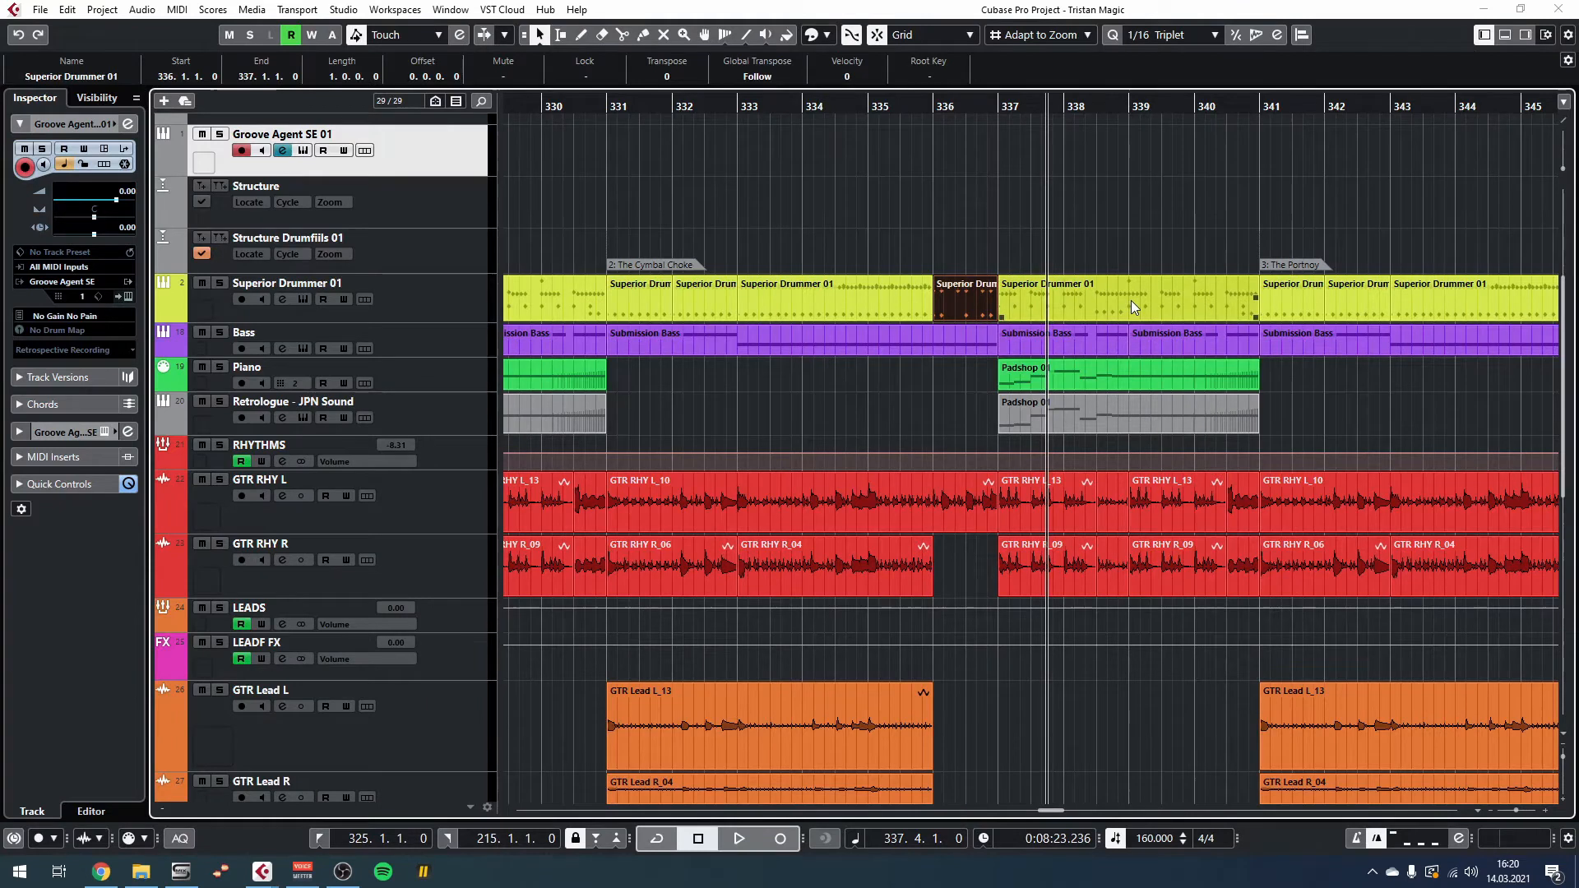
Play The Portnoy section from bar 341 with its drum fill at bar 346 selected.
{"action": "left_click", "coordinate": [1237, 380]}
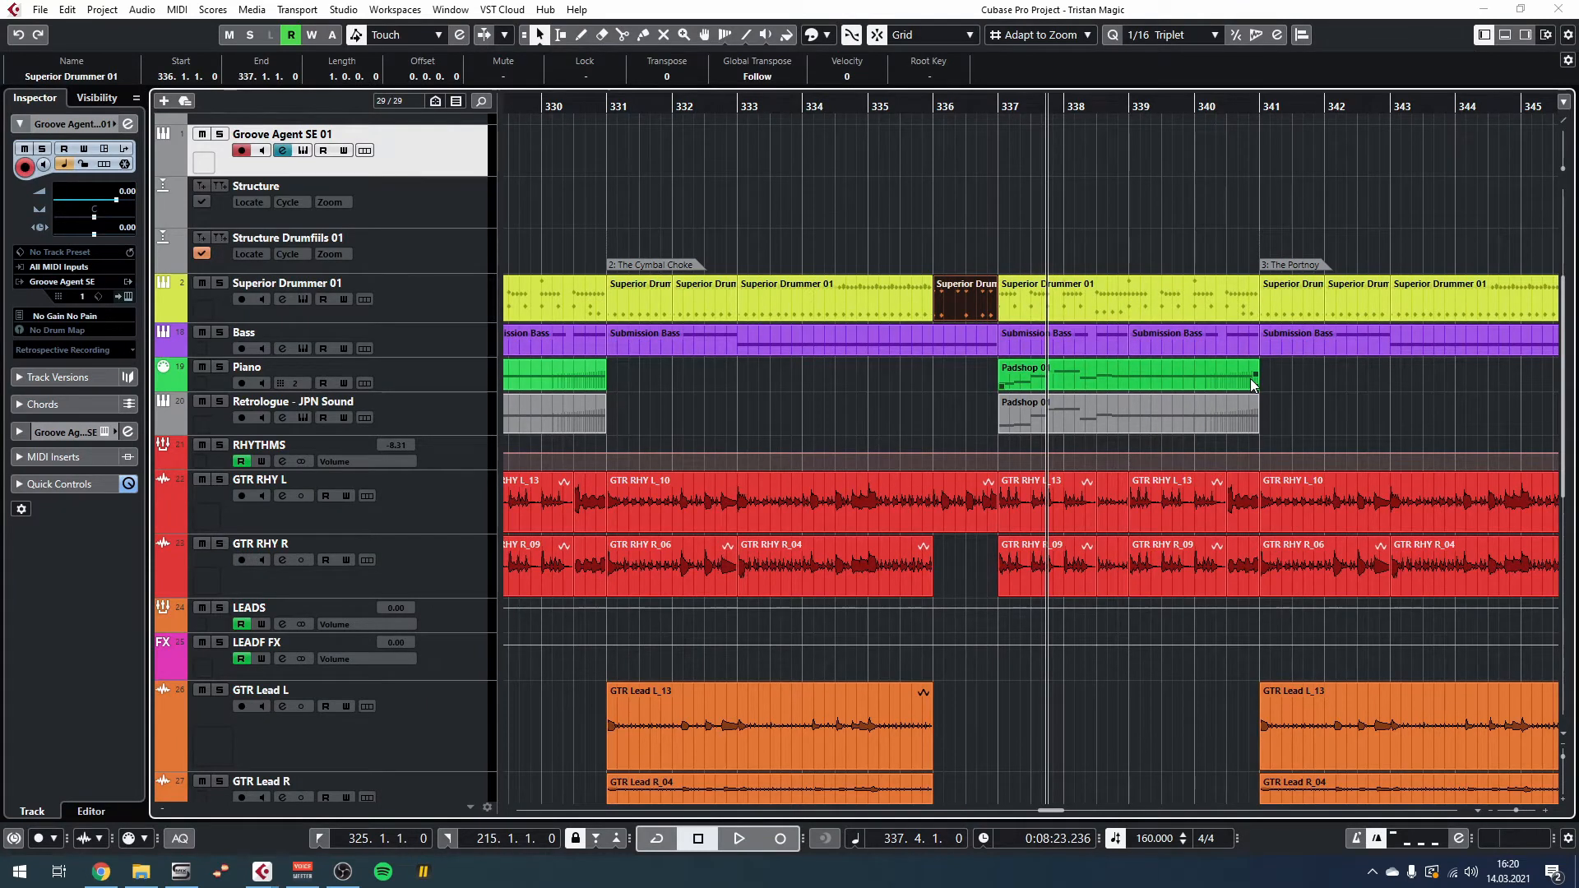
{"action": "left_click_drag", "start_coordinate": [1368, 397], "coordinate": [826, 364]}
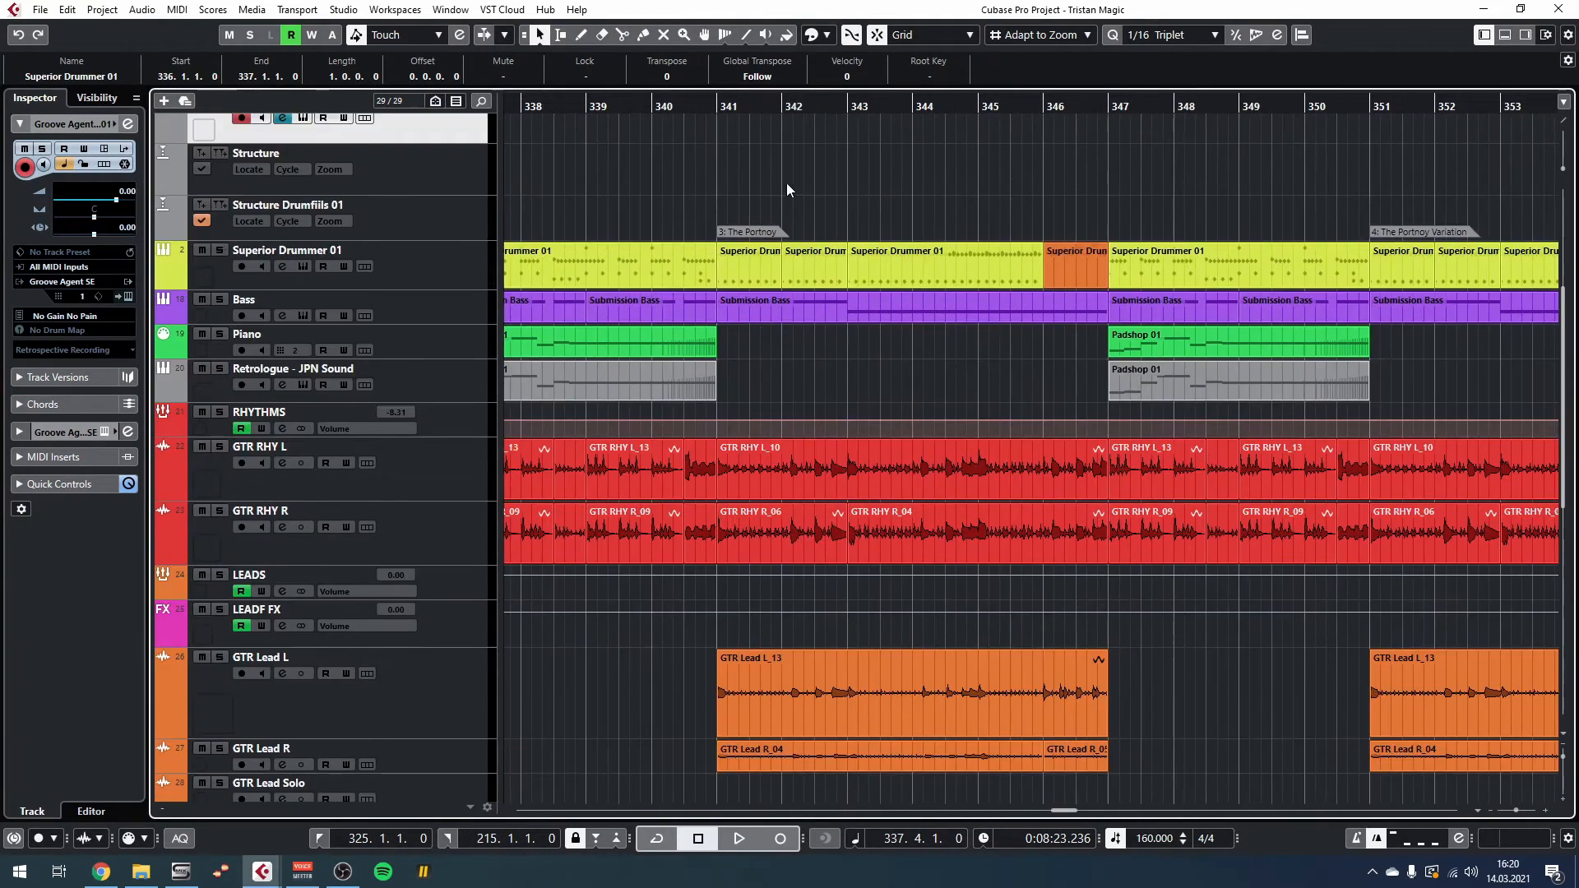
{"action": "left_click", "coordinate": [714, 110]}
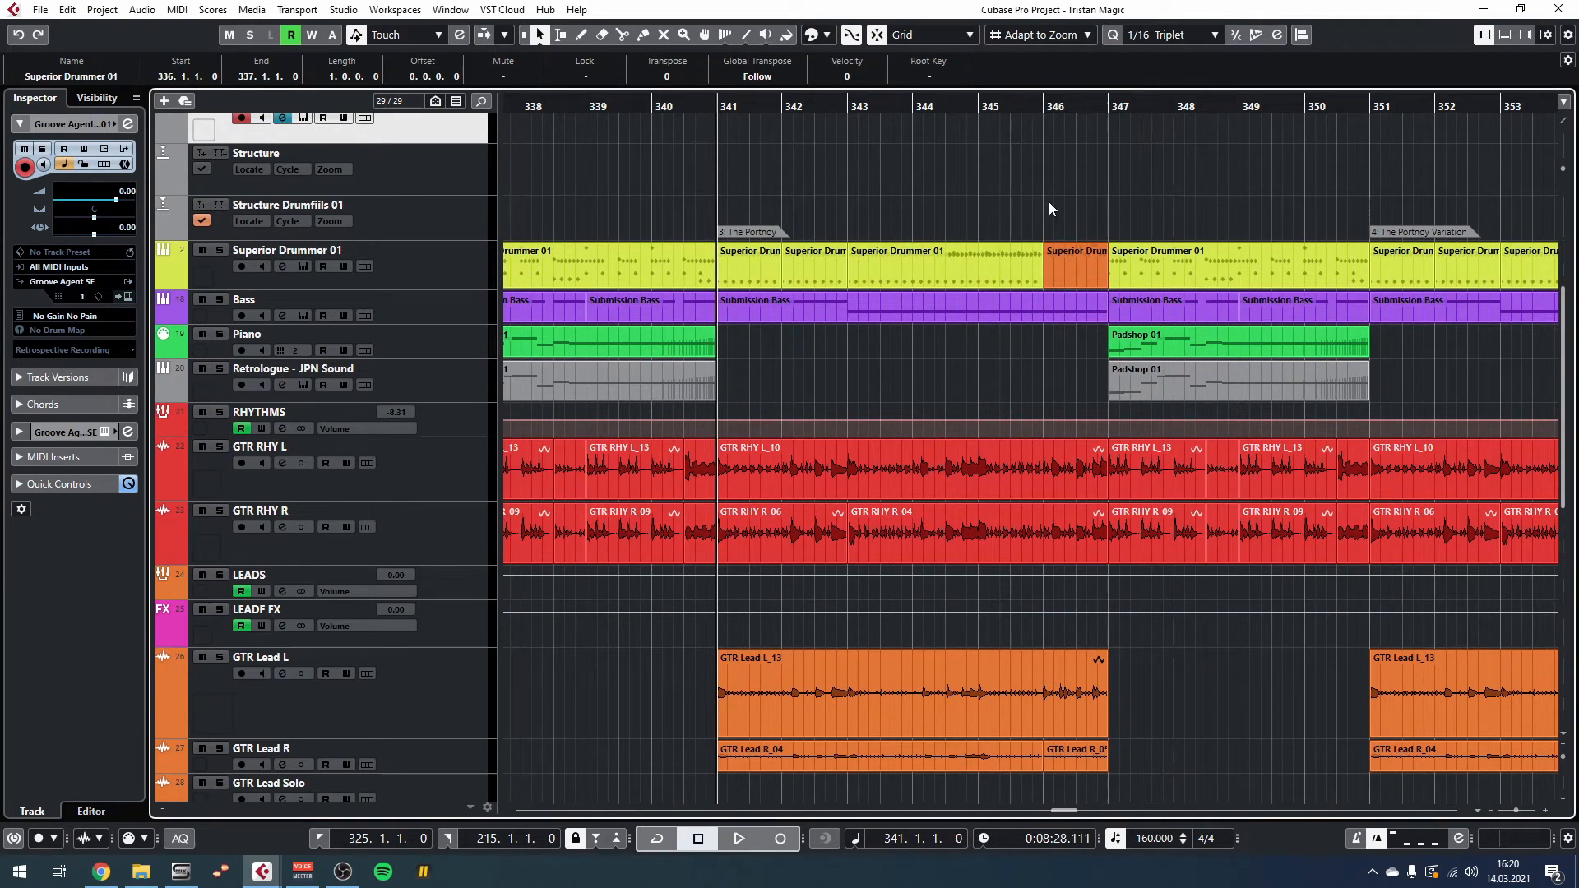
{"action": "left_click", "coordinate": [1054, 265]}
{"action": "key", "text": "space"}
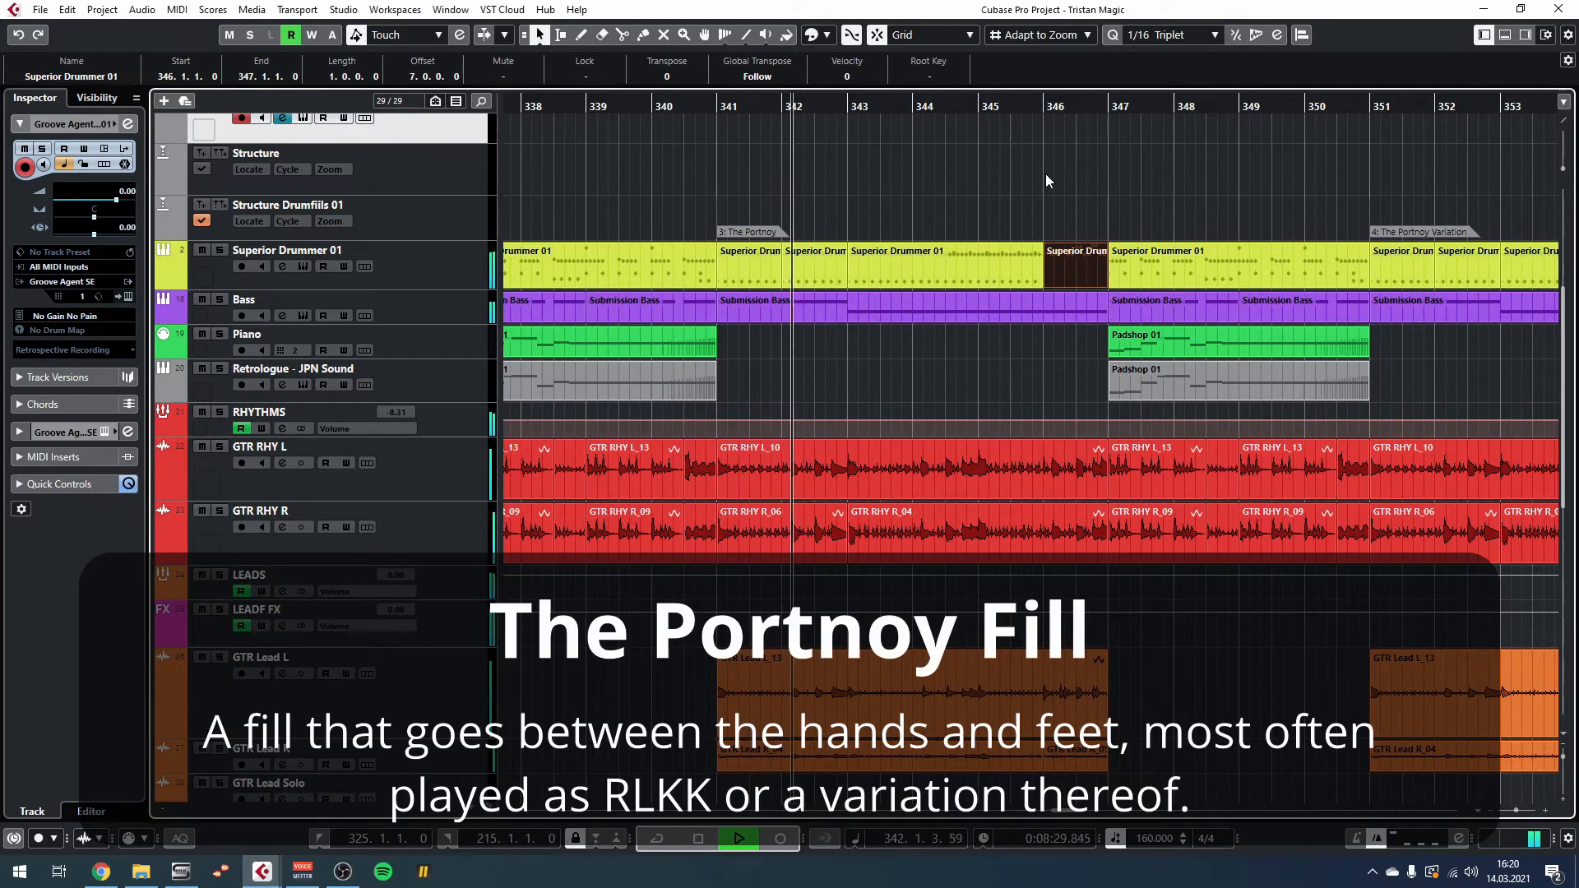
Open the selected Portnoy fill in the Drum Editor and examine its notes in bar 346.
{"action": "key", "text": "ctrl+e"}
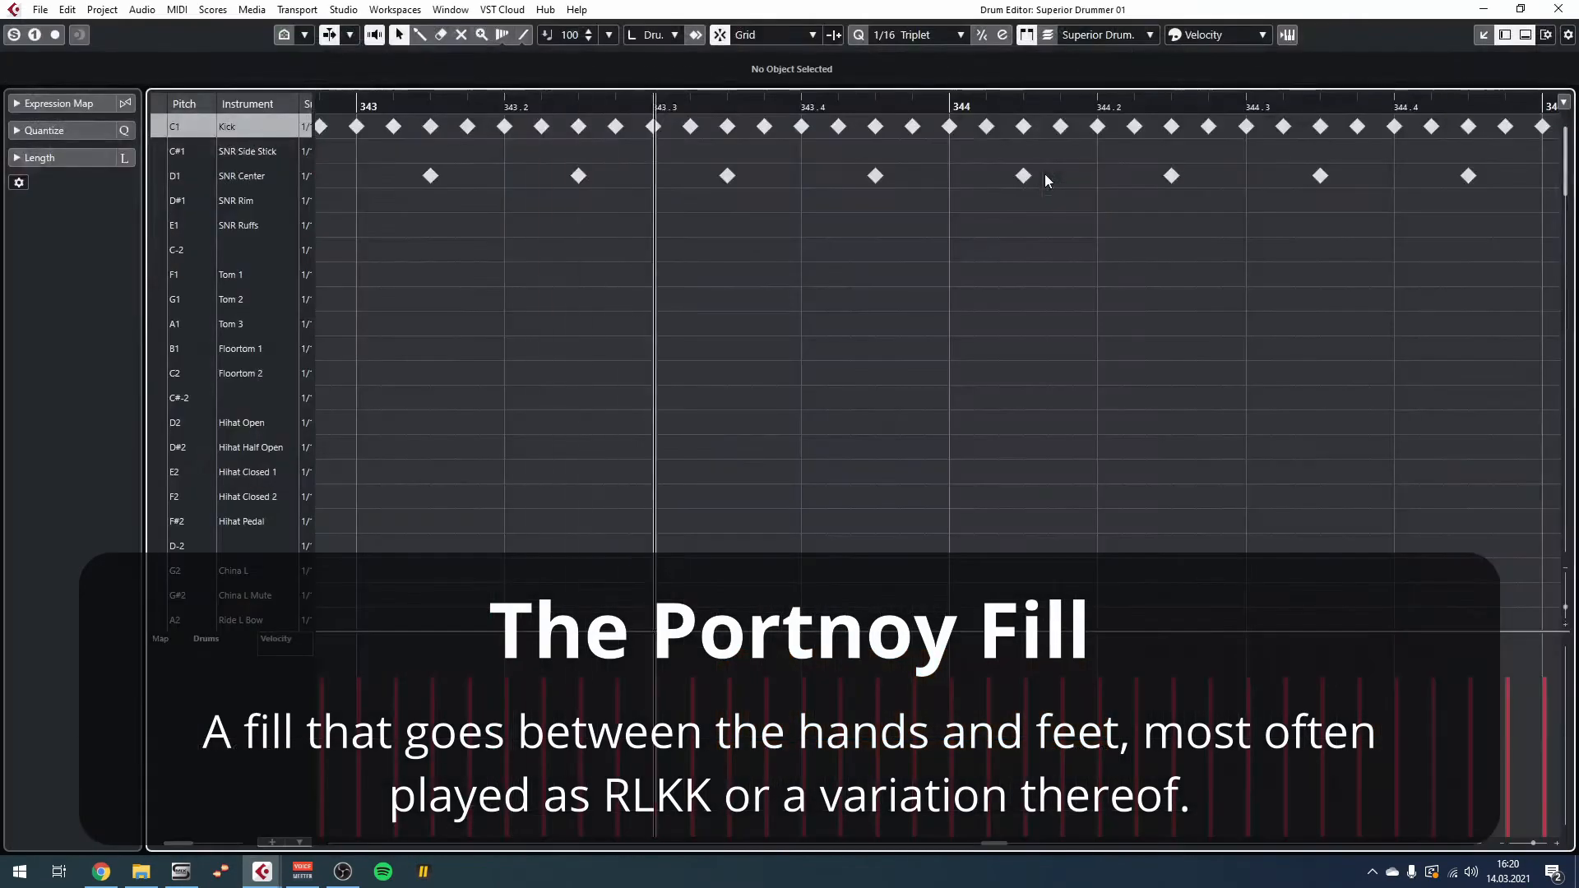
{"action": "scroll", "coordinate": [1003, 394], "scroll_direction": "up", "scroll_amount": 5}
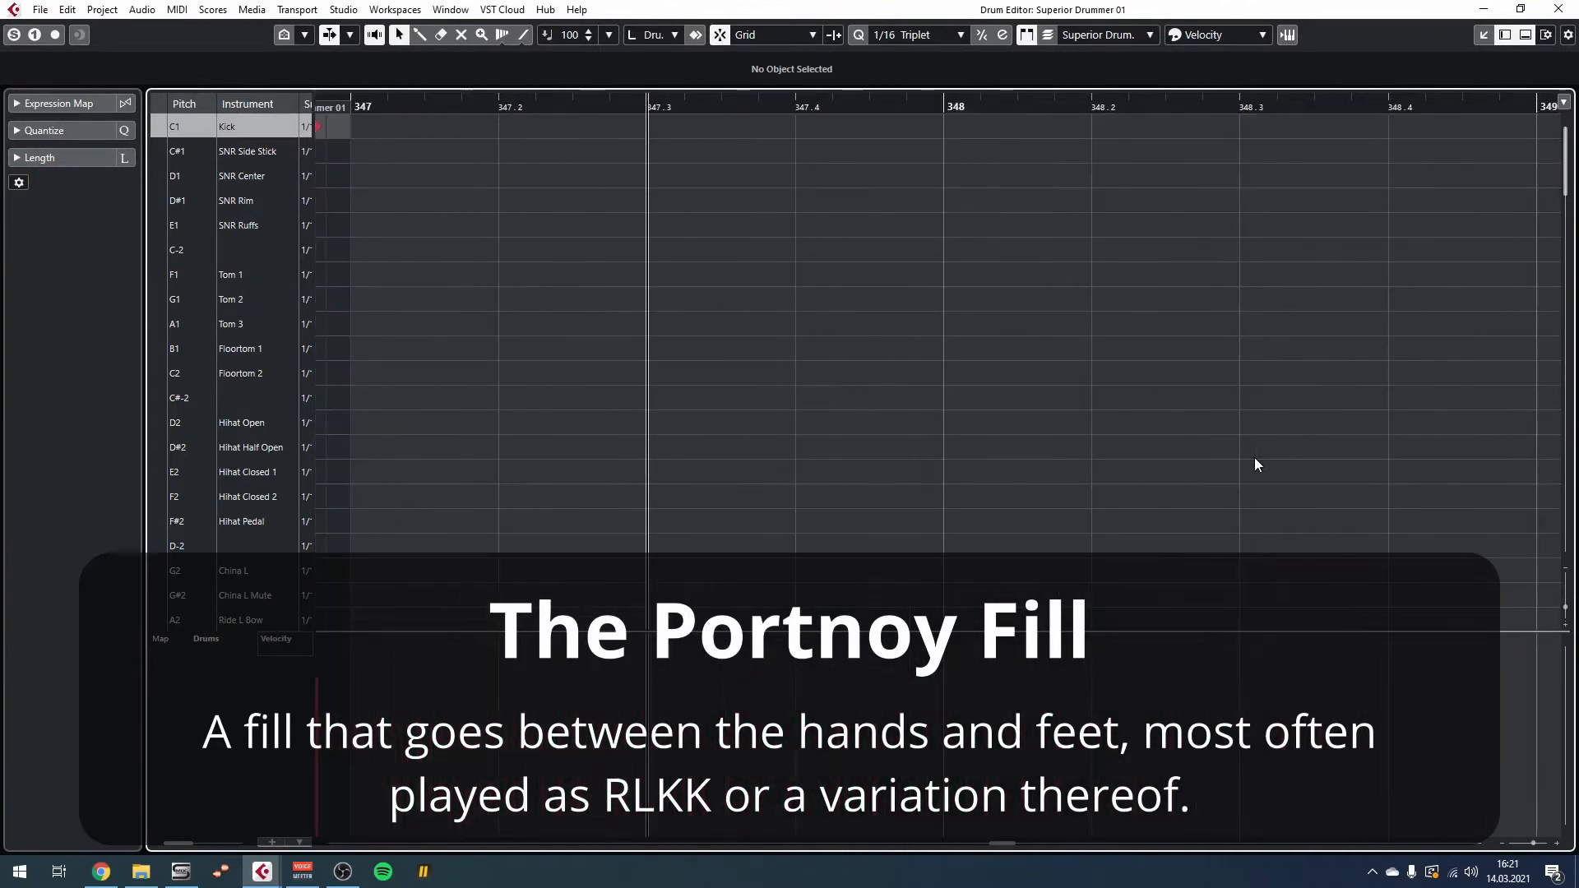
{"action": "scroll", "coordinate": [1255, 464], "scroll_direction": "down", "scroll_amount": 3}
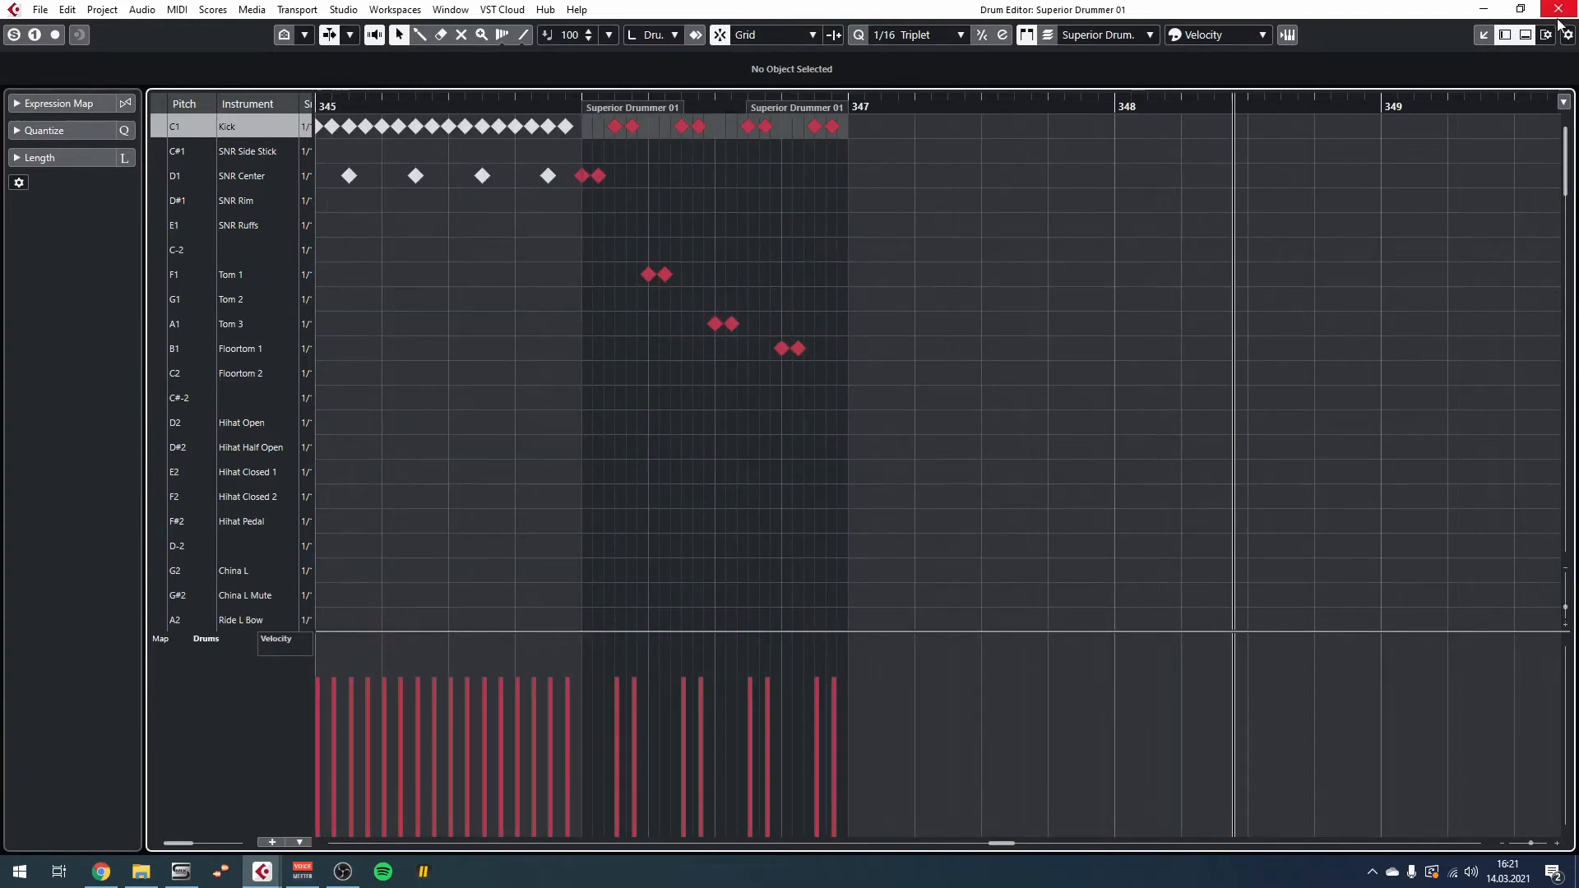
{"action": "scroll", "coordinate": [669, 312], "scroll_direction": "up", "scroll_amount": 5}
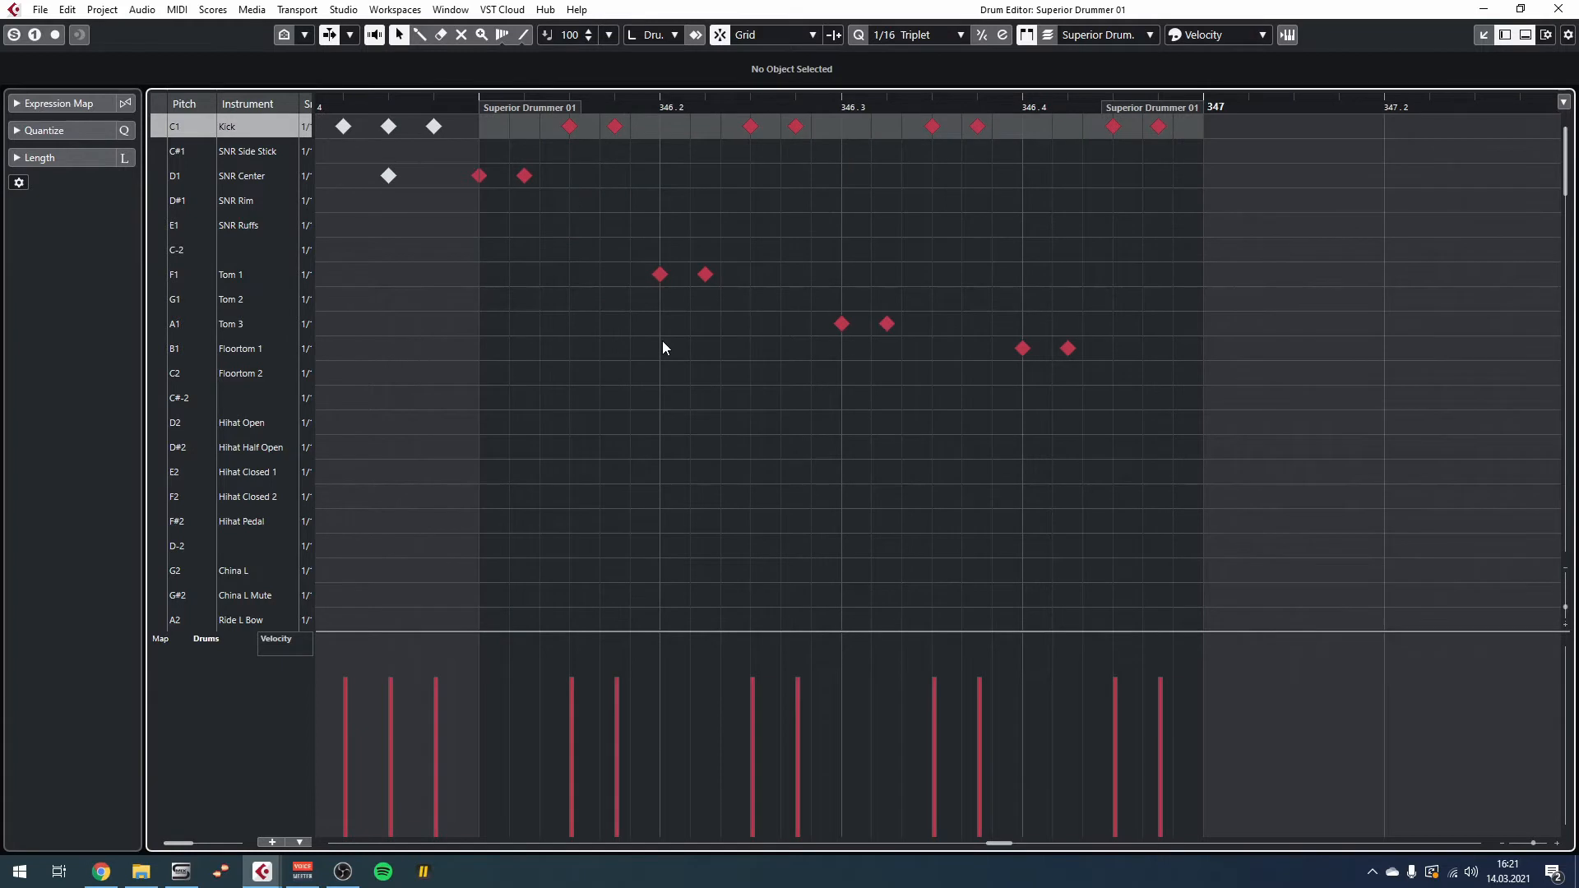
Set the quantize grid to 1/16 and close the Drum Editor.
{"action": "left_click", "coordinate": [934, 36]}
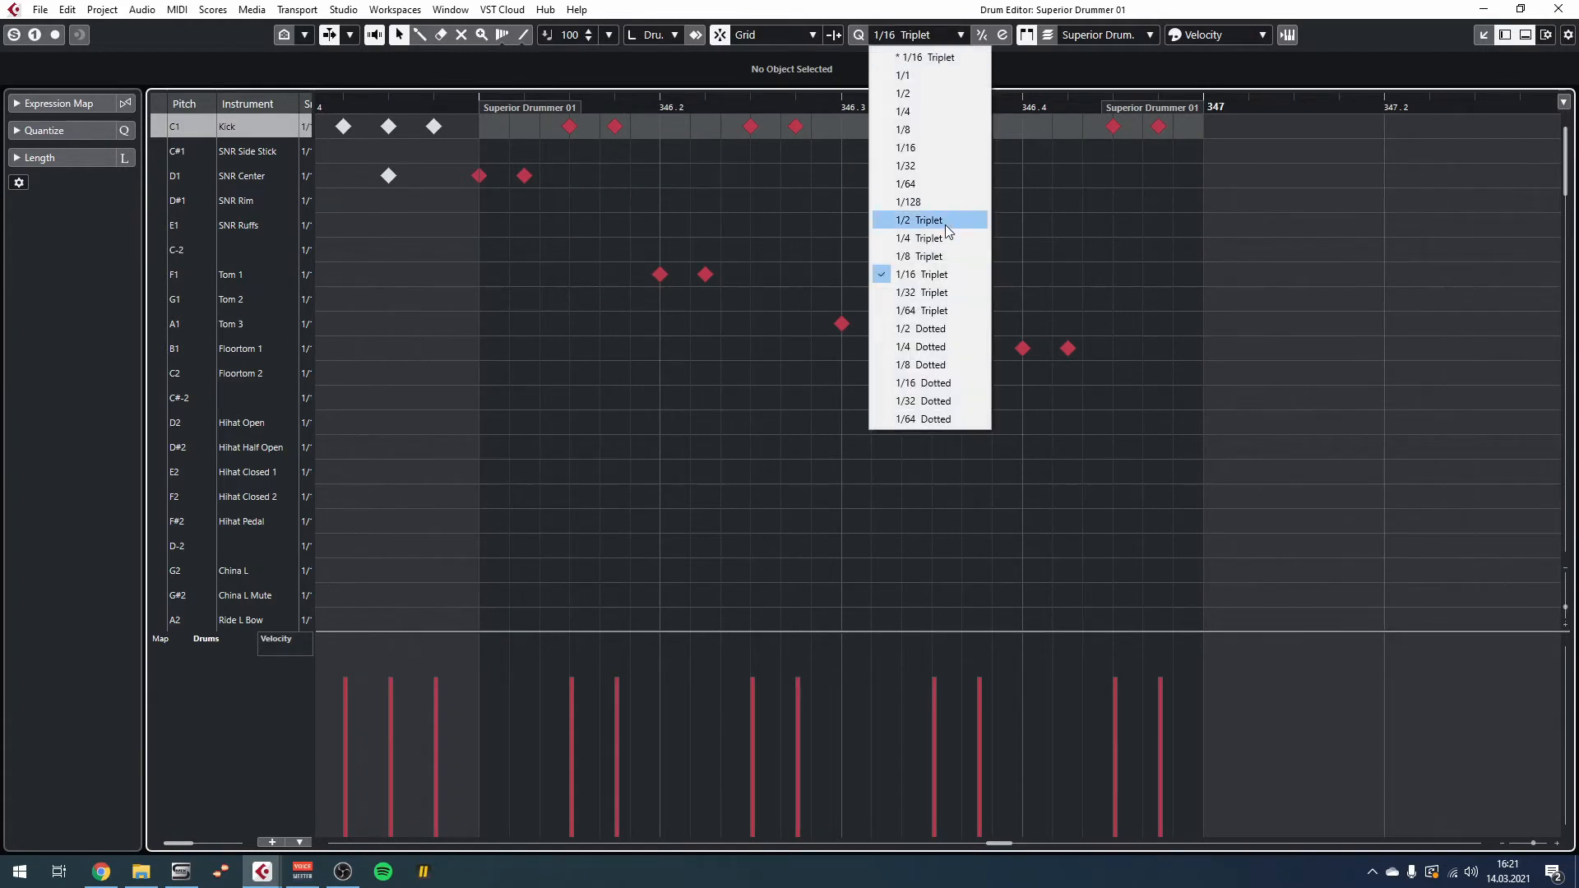
{"action": "left_click", "coordinate": [927, 150]}
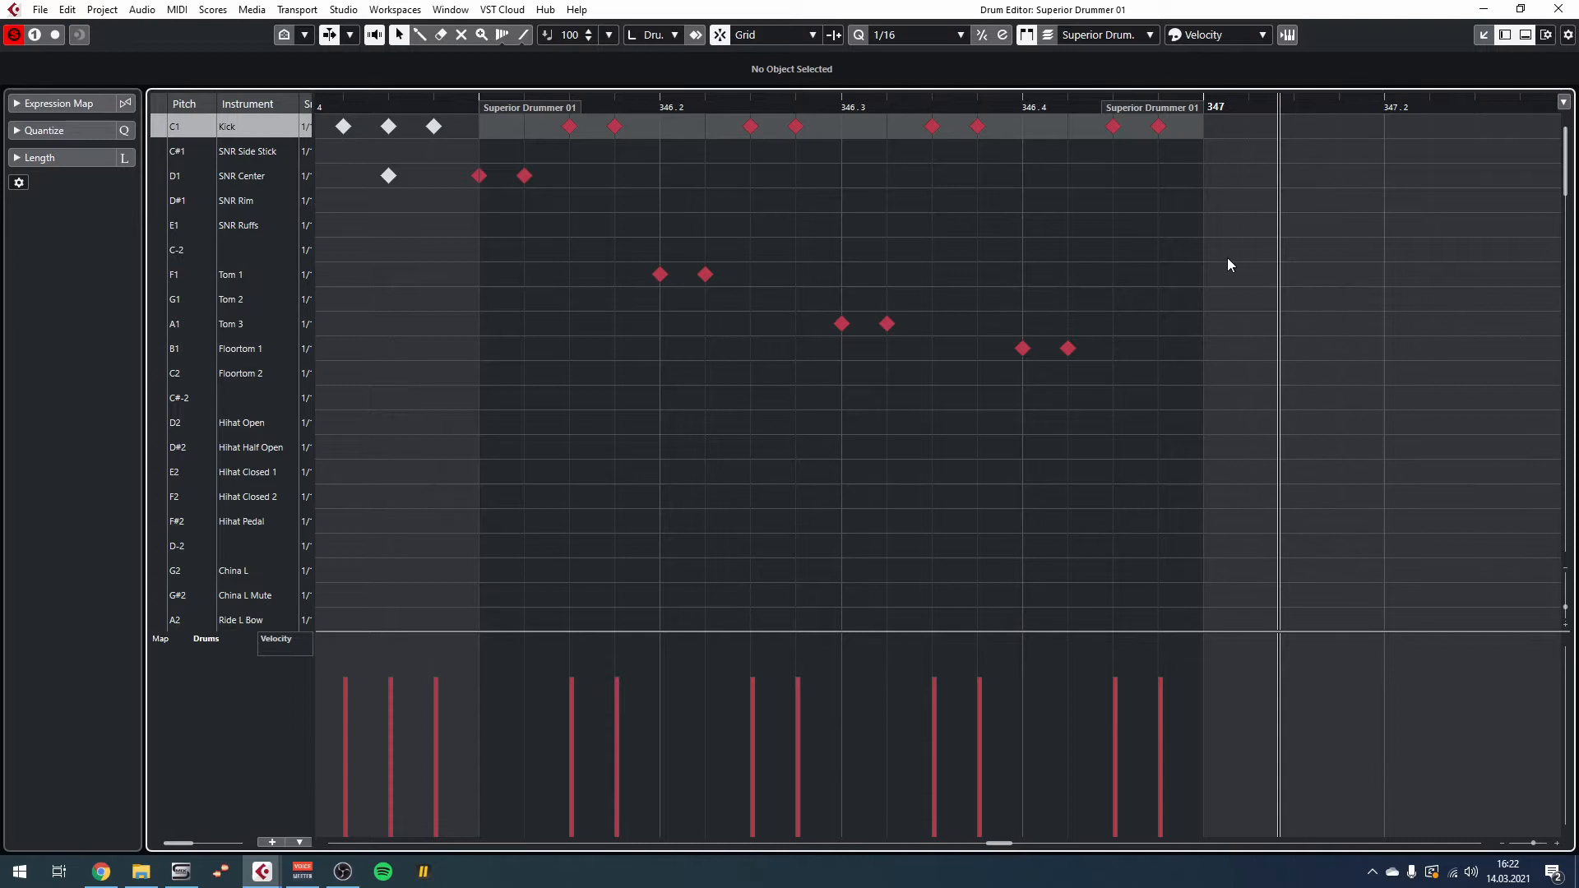
{"action": "left_click", "coordinate": [1558, 9]}
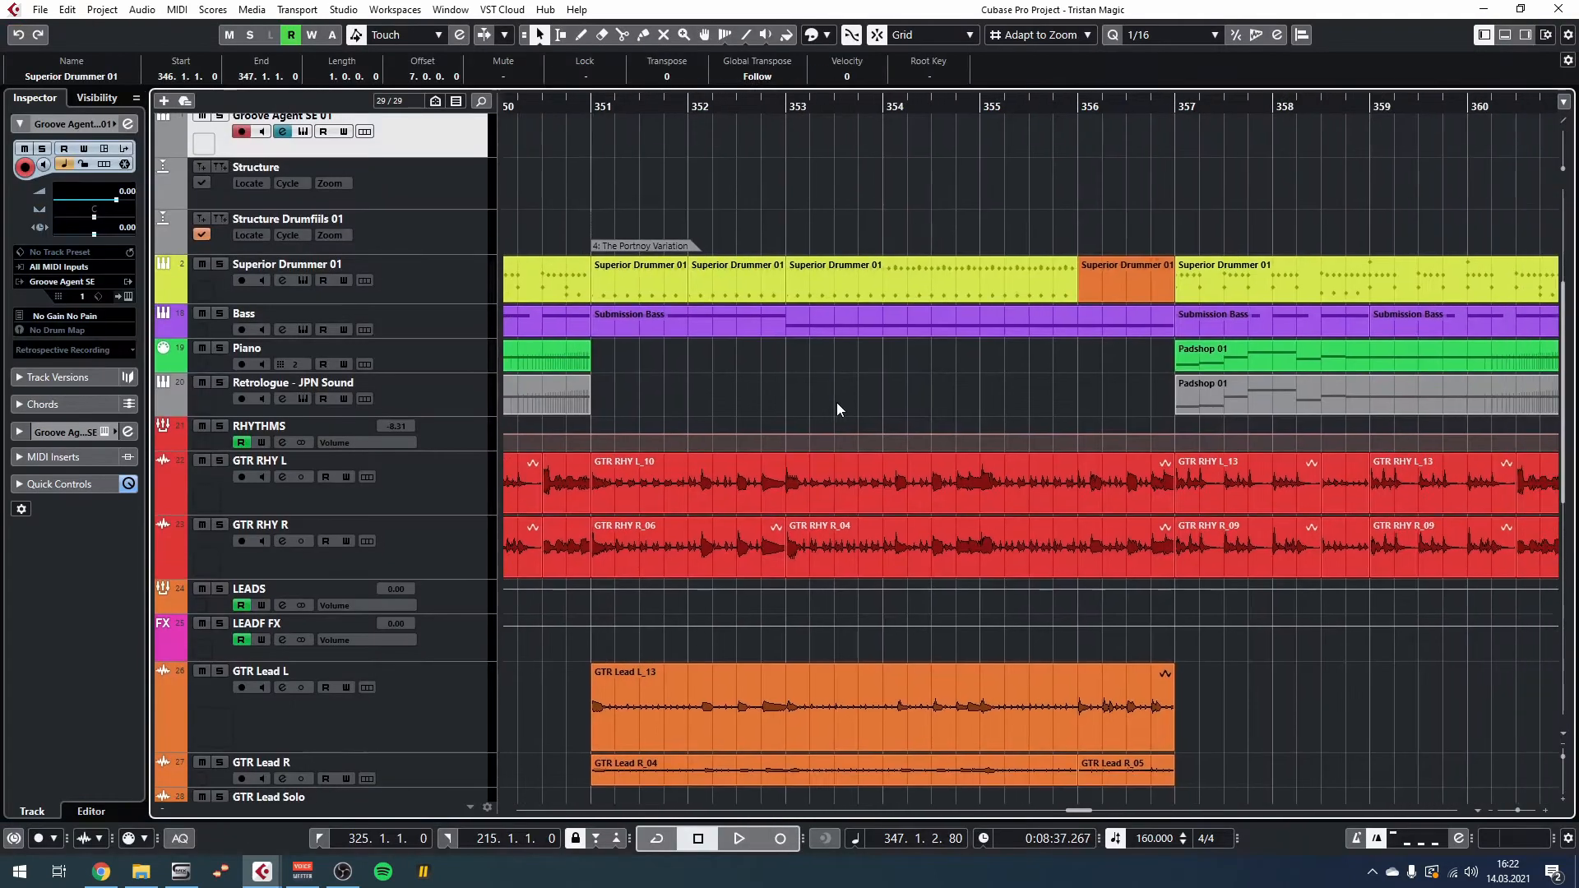
Clear the event selection and play The Portnoy Variation section from bar 351 through its fill.
{"action": "left_click", "coordinate": [592, 105]}
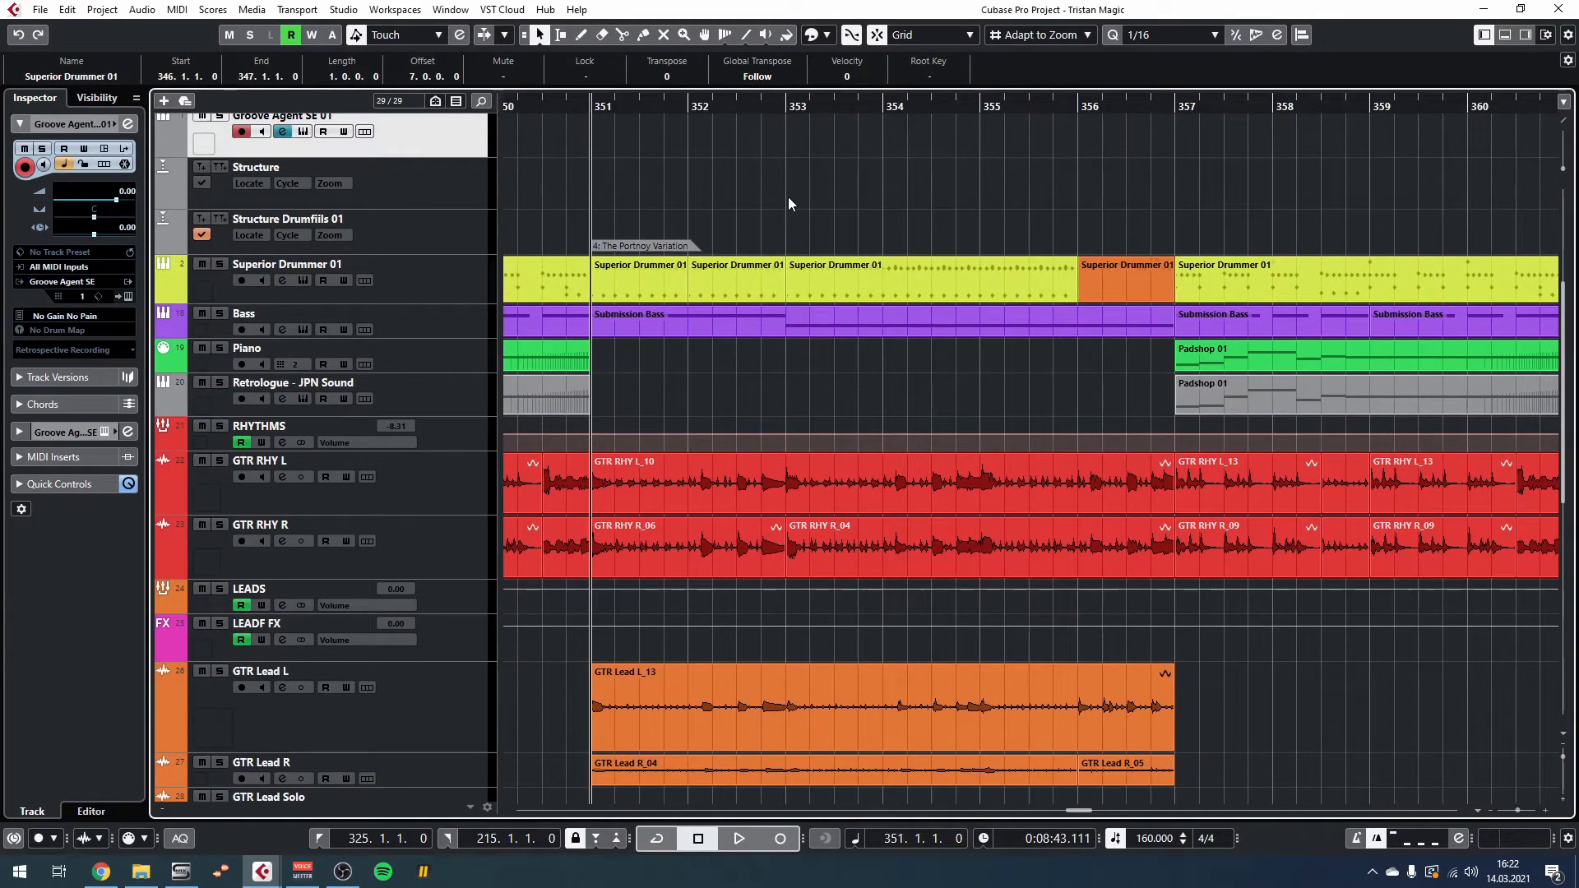
{"action": "left_click", "coordinate": [788, 198]}
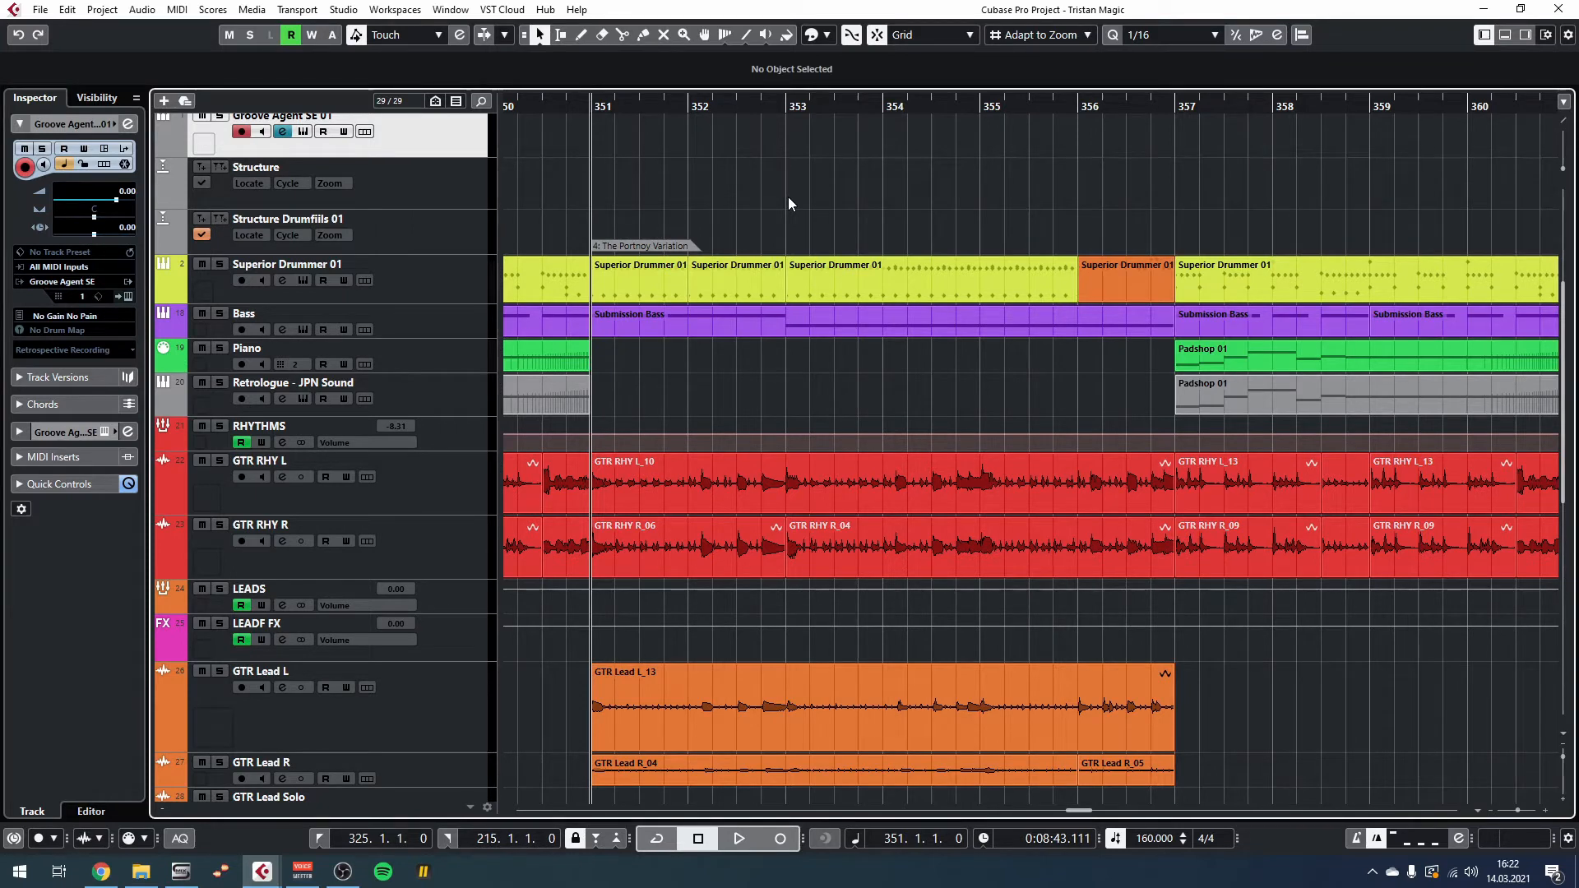
{"action": "key", "text": "space"}
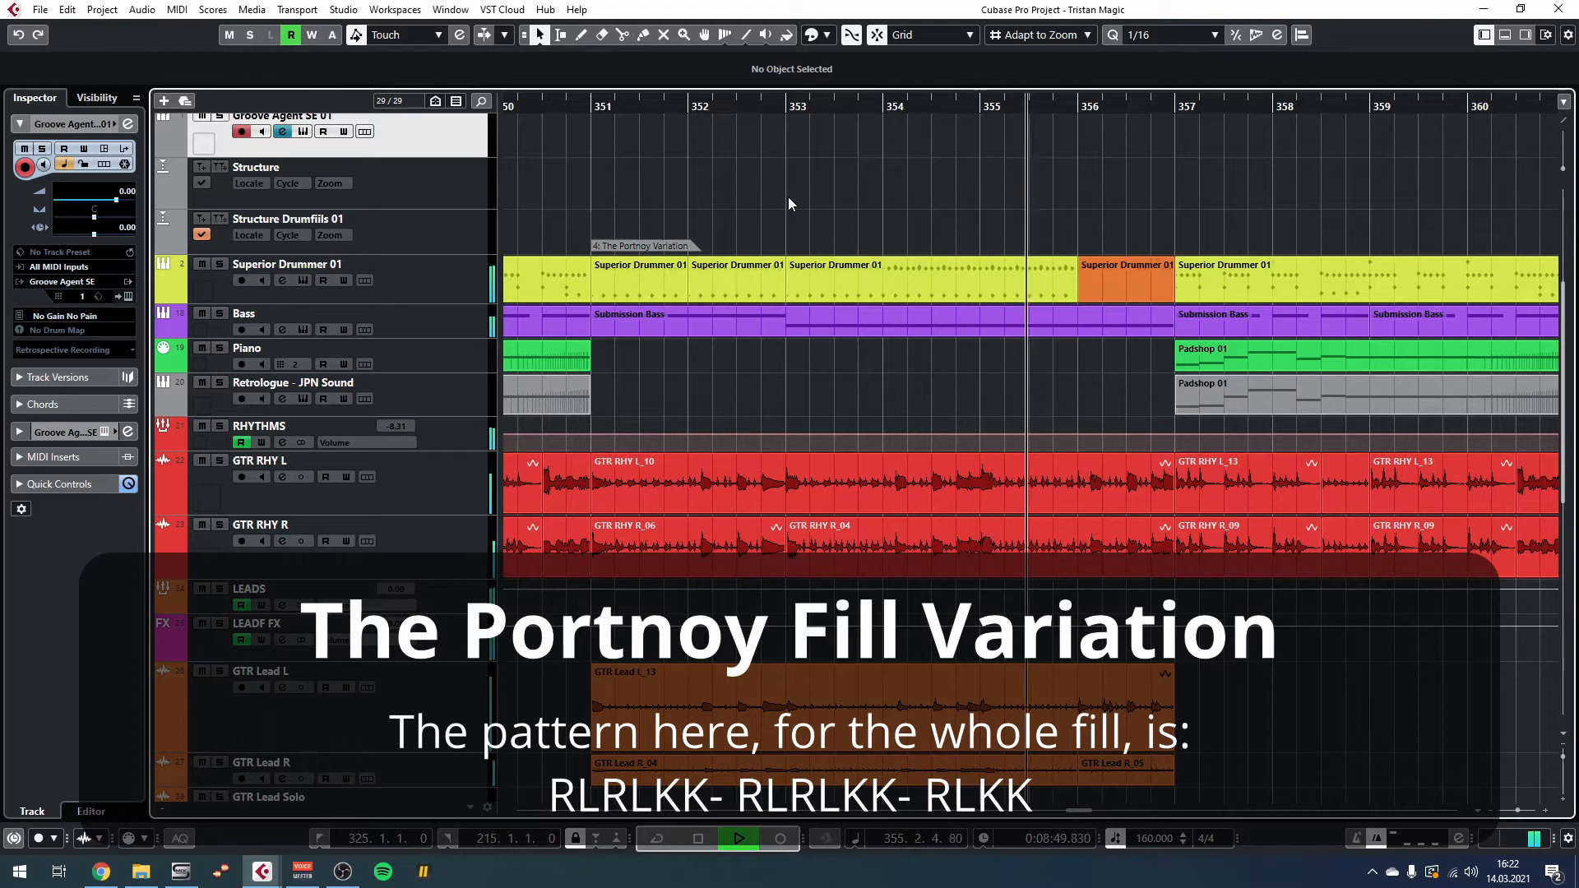
{"action": "key", "text": "space"}
Open the Portnoy Variation fill at bar 356 in the Drum Editor, play it from its start, and return to the project.
{"action": "double_click", "coordinate": [1117, 284]}
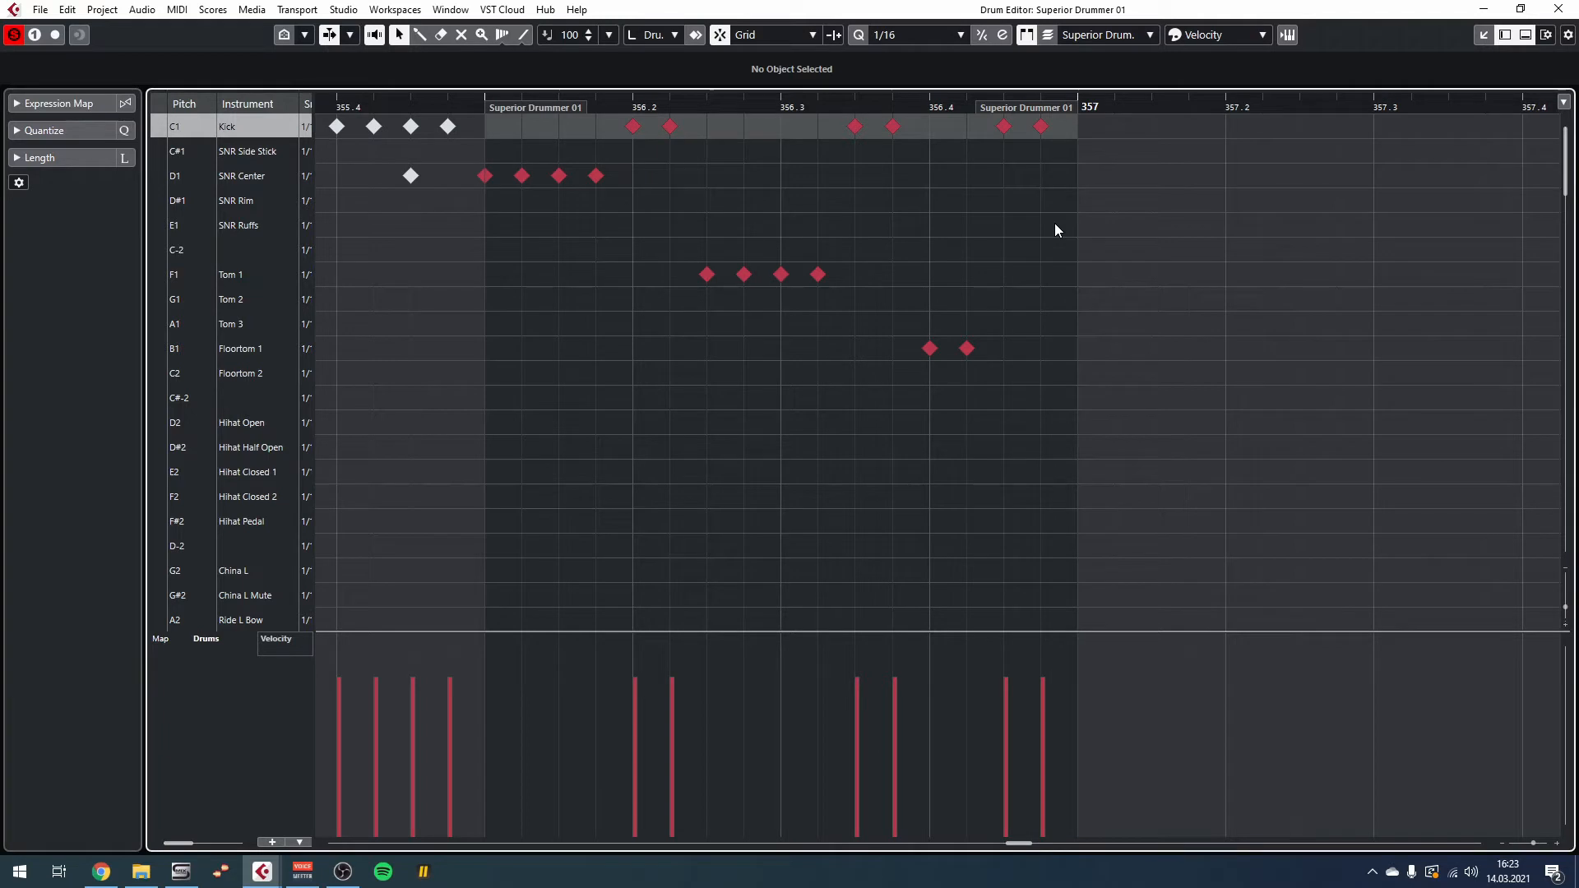
{"action": "left_click", "coordinate": [483, 98]}
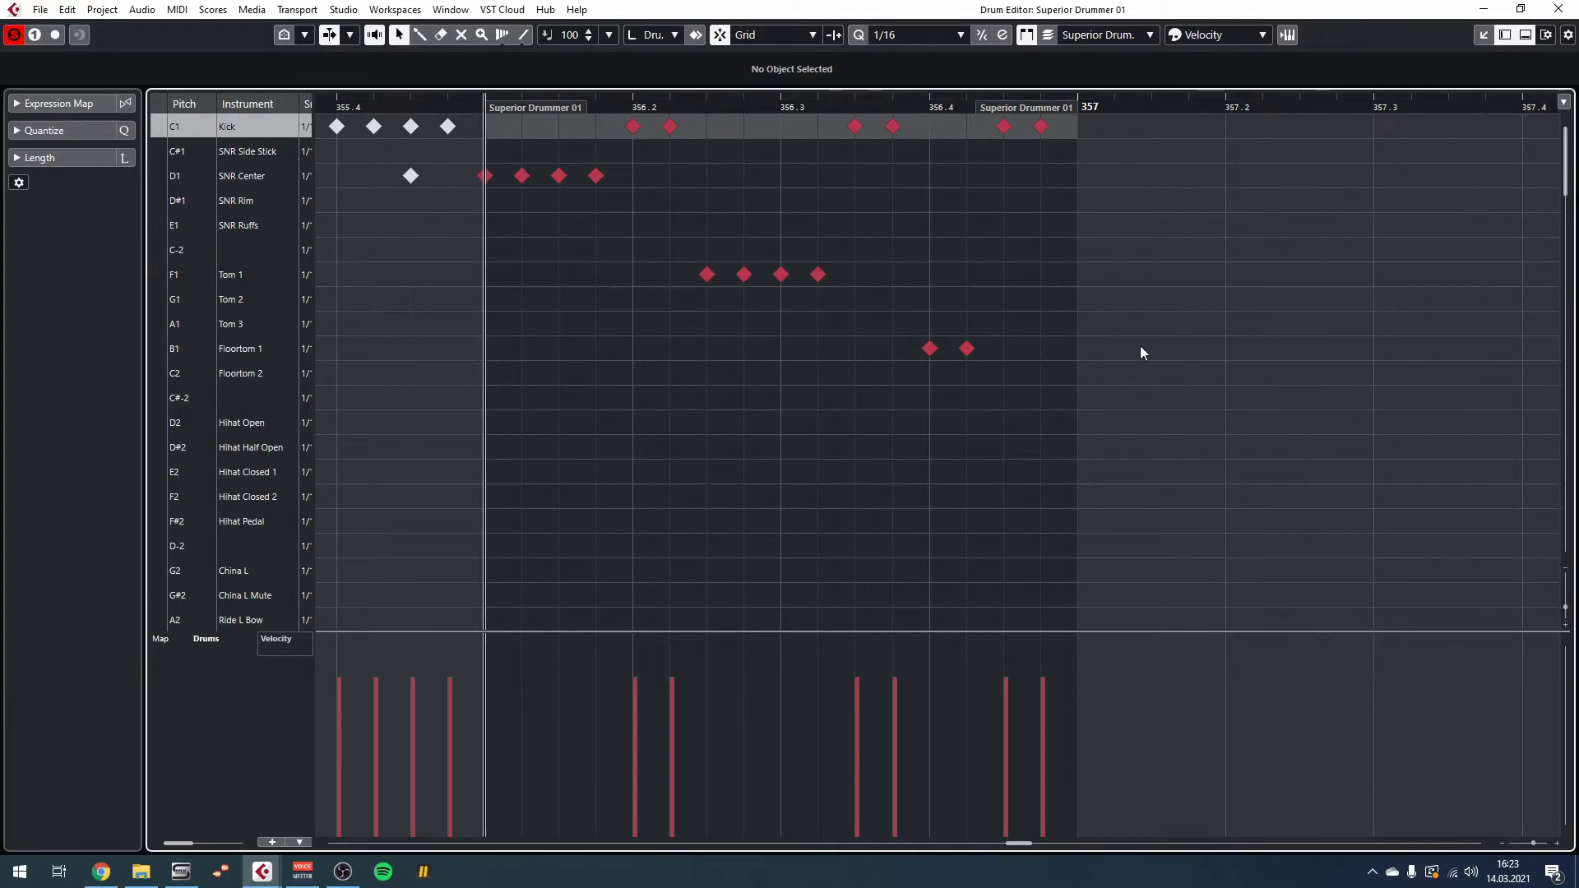
{"action": "key", "text": "space"}
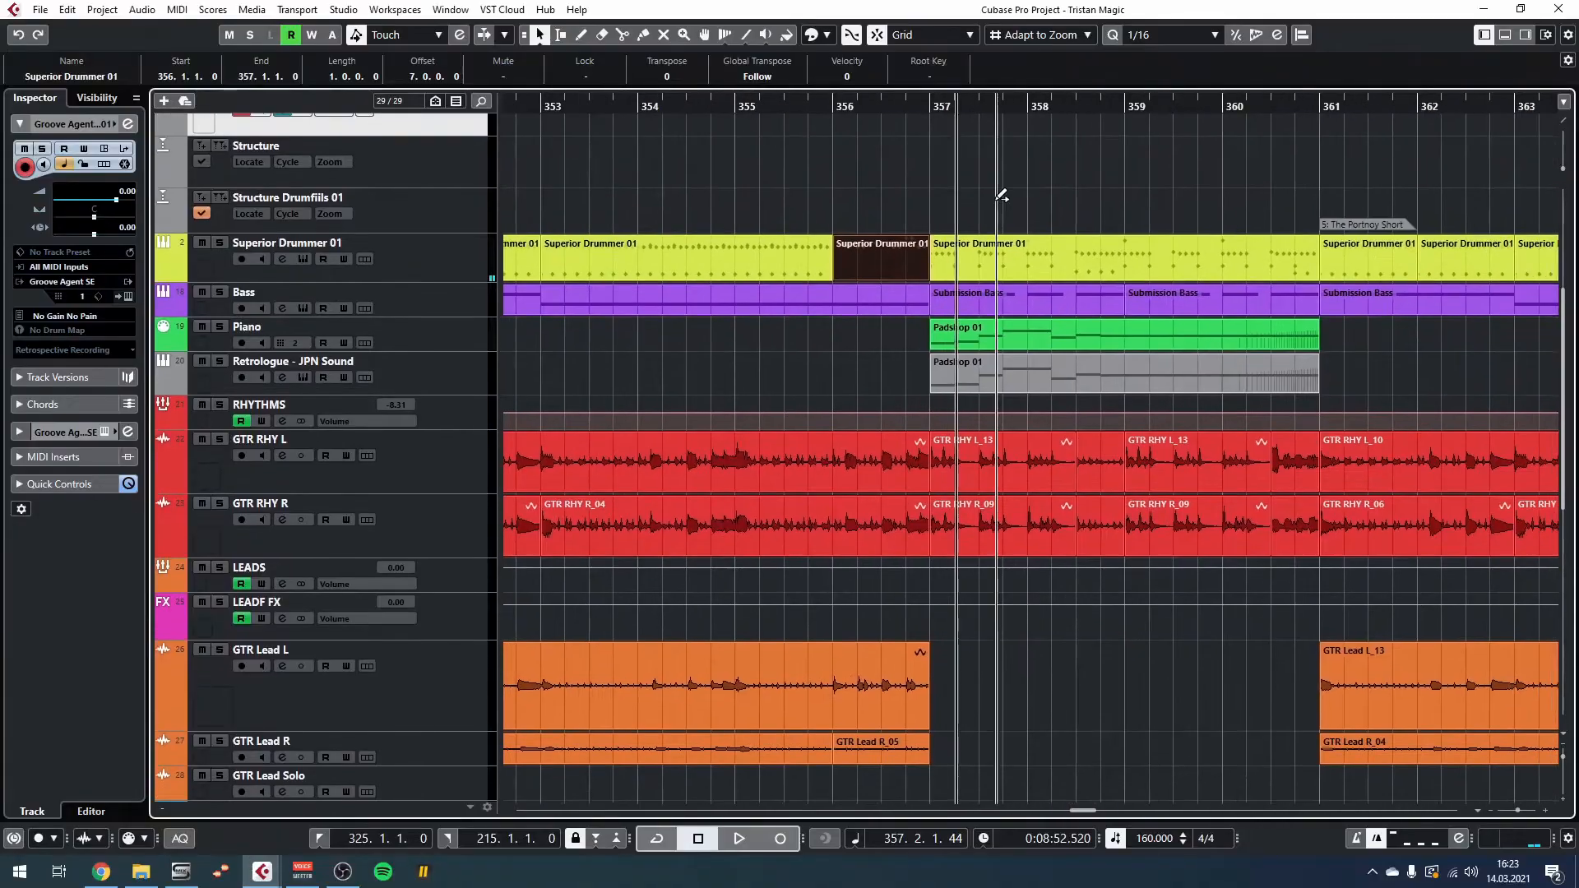
{"action": "key", "text": "space"}
{"action": "scroll", "coordinate": [1104, 312], "scroll_direction": "up", "scroll_amount": 1}
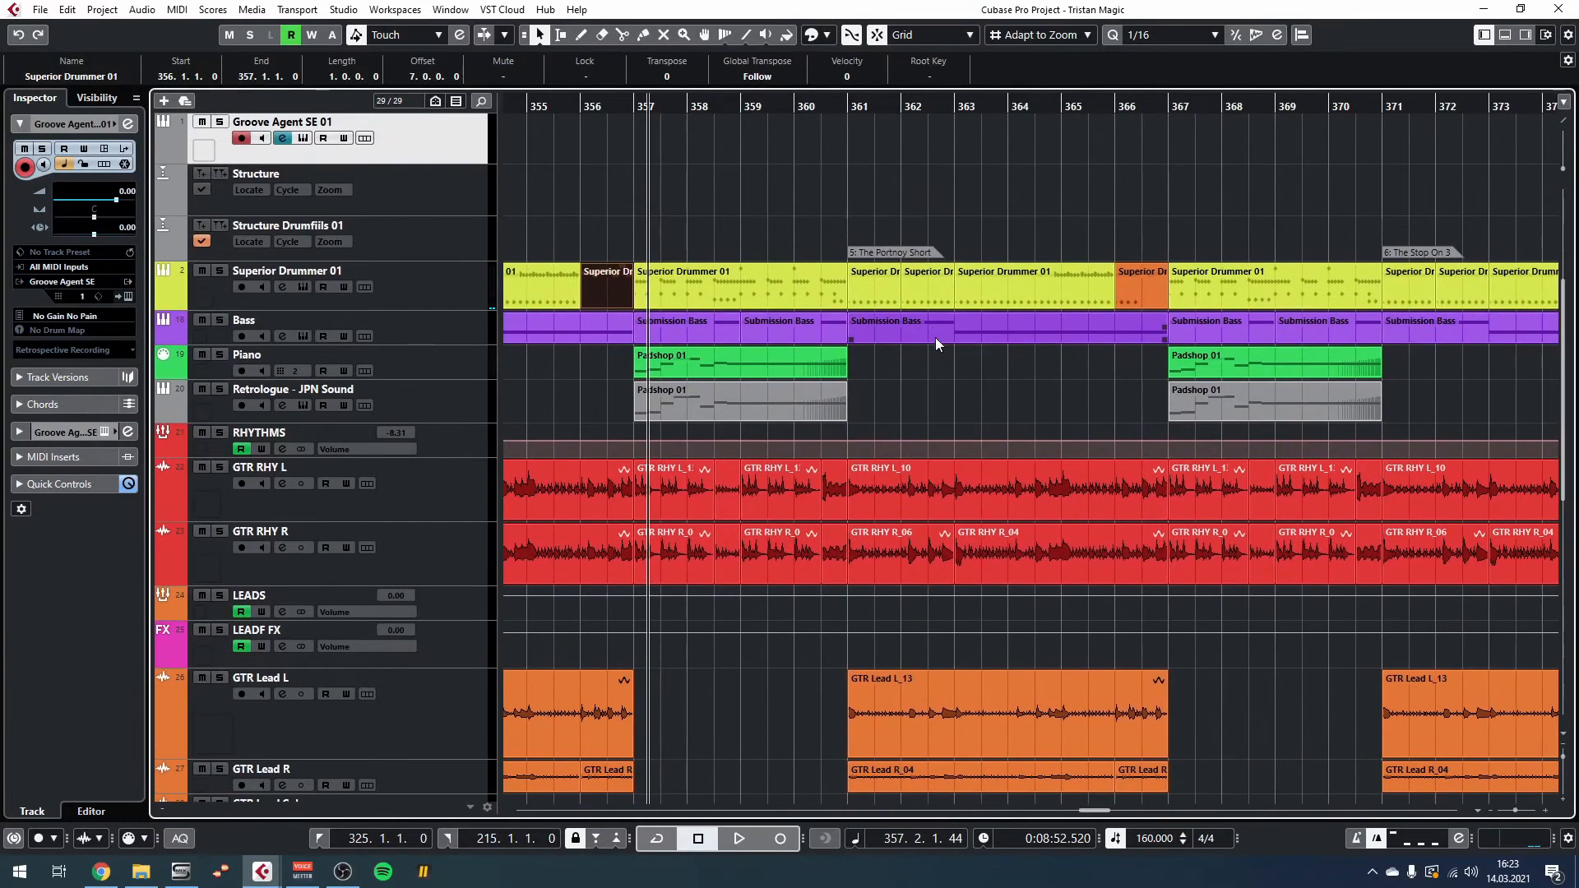
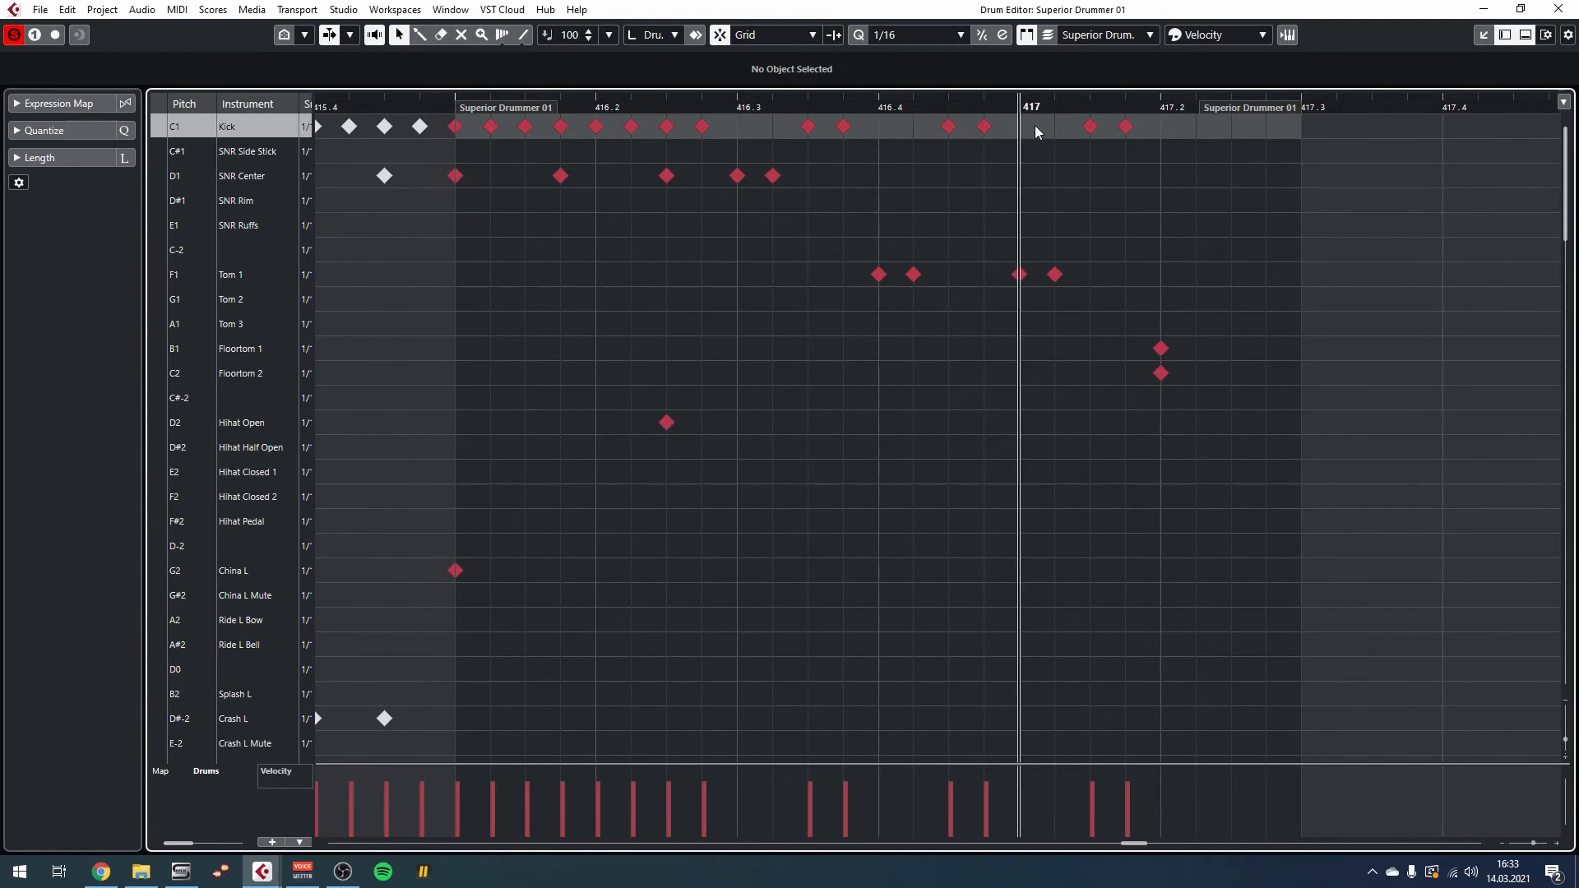
Check the Floortom 2 note at 417.2 and play the drum fill from bar 416.
{"action": "left_click", "coordinate": [1161, 109]}
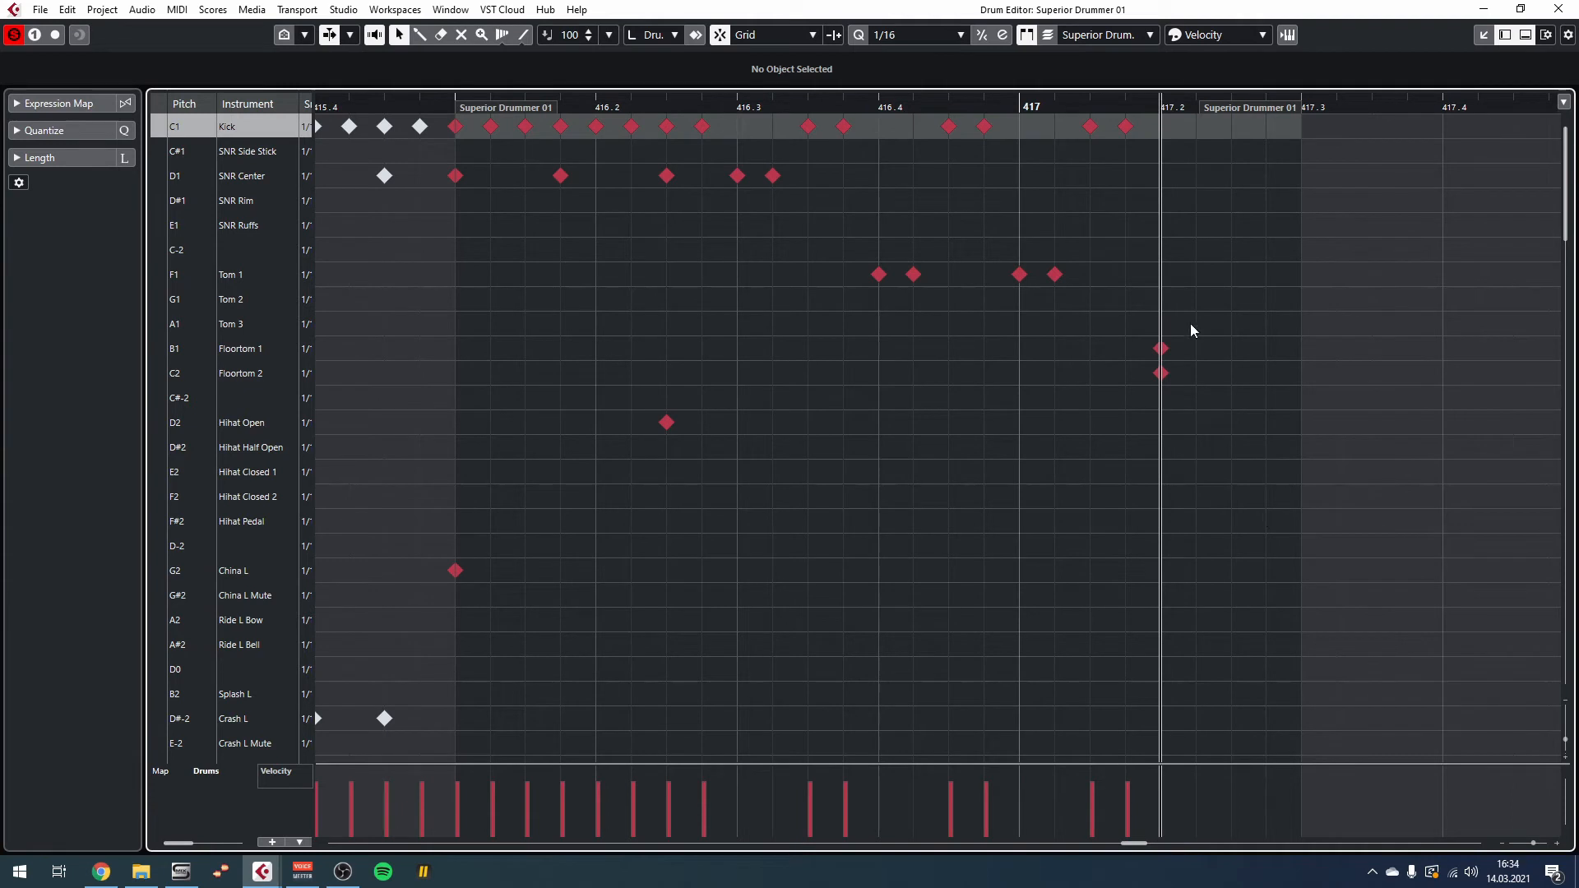
{"action": "left_click", "coordinate": [1161, 372]}
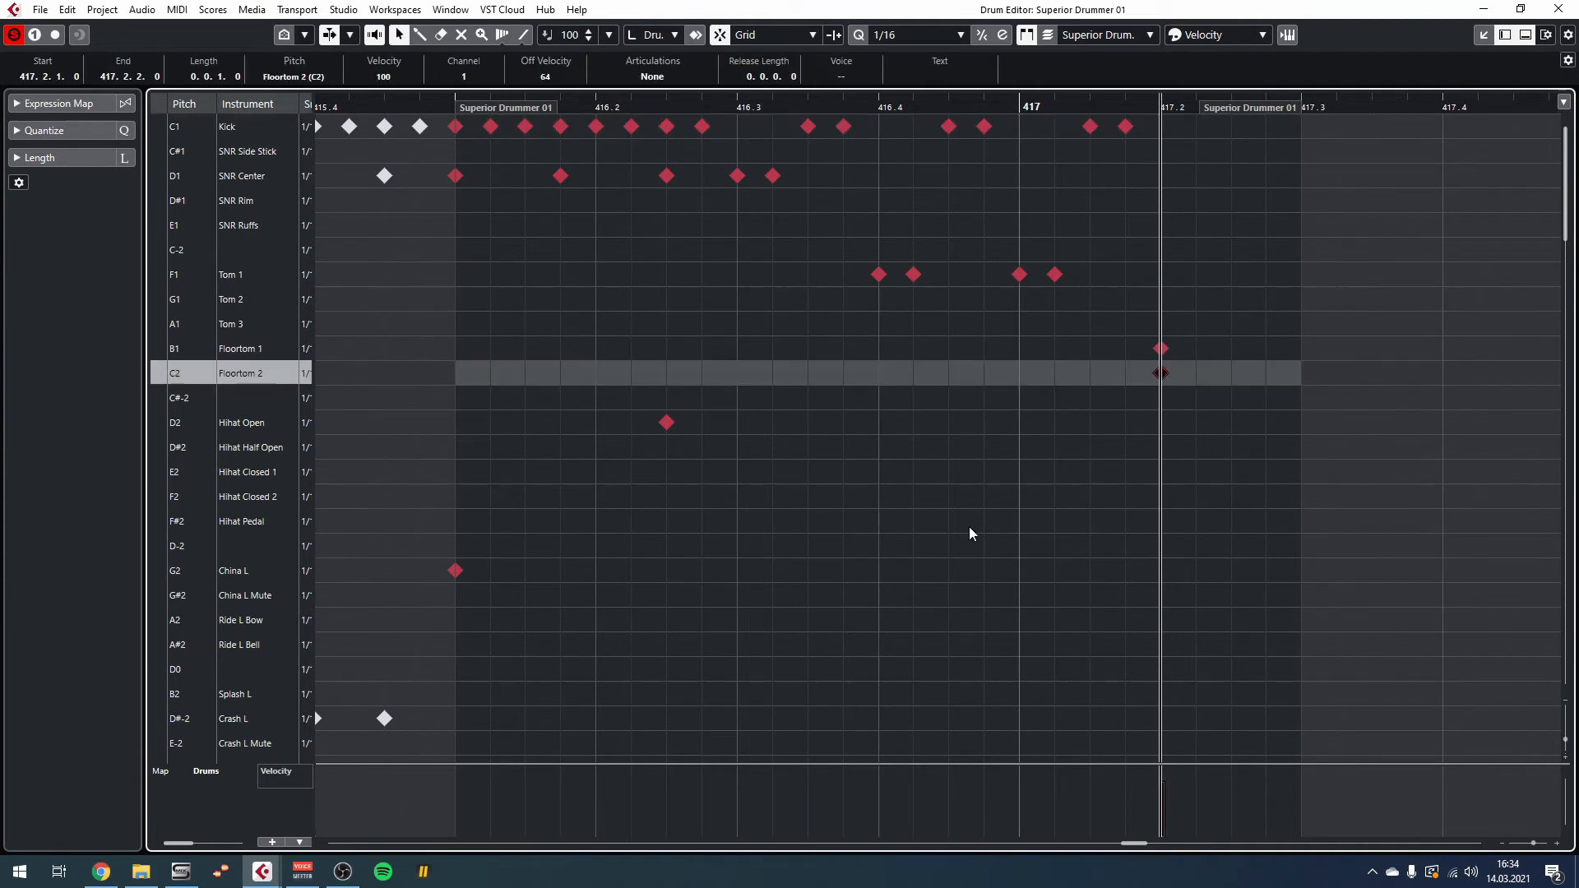
{"action": "left_click", "coordinate": [443, 102]}
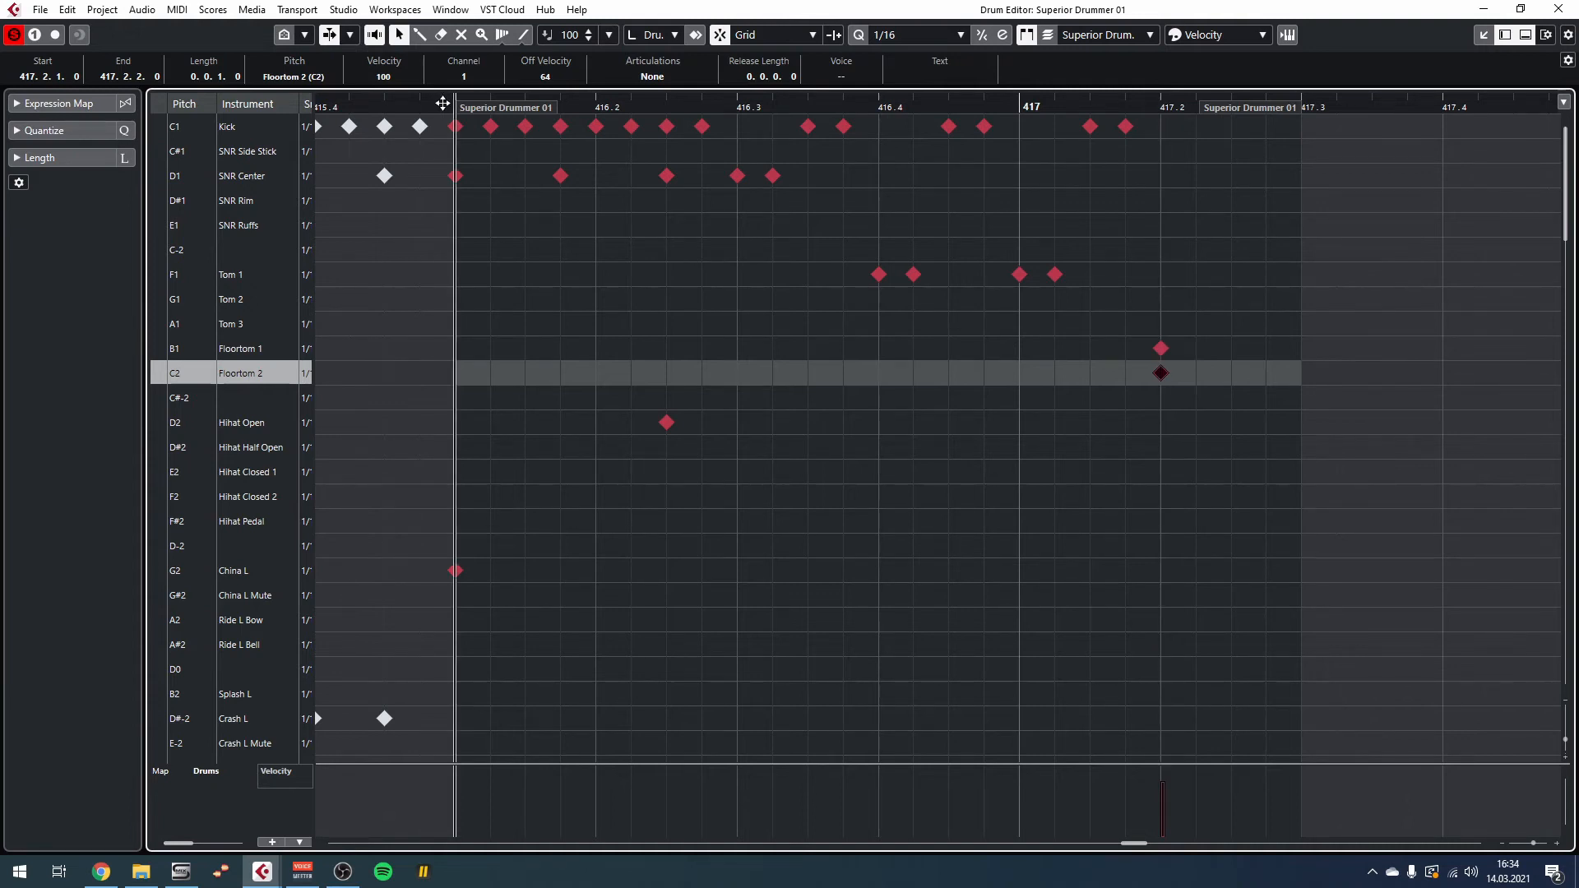
{"action": "key", "text": "space"}
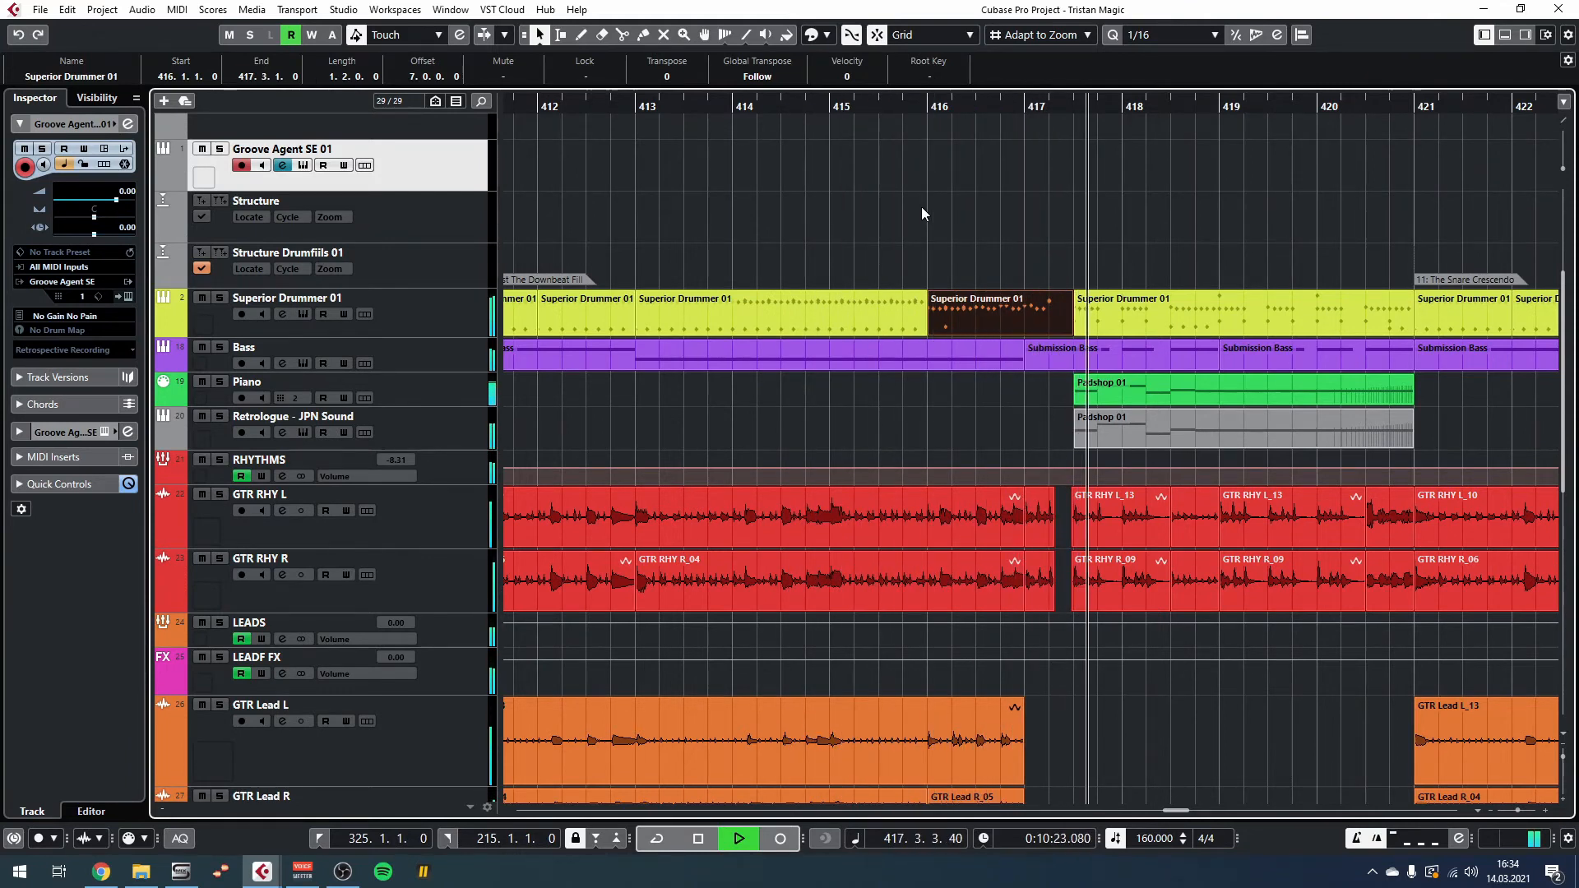
{"action": "key", "text": "space"}
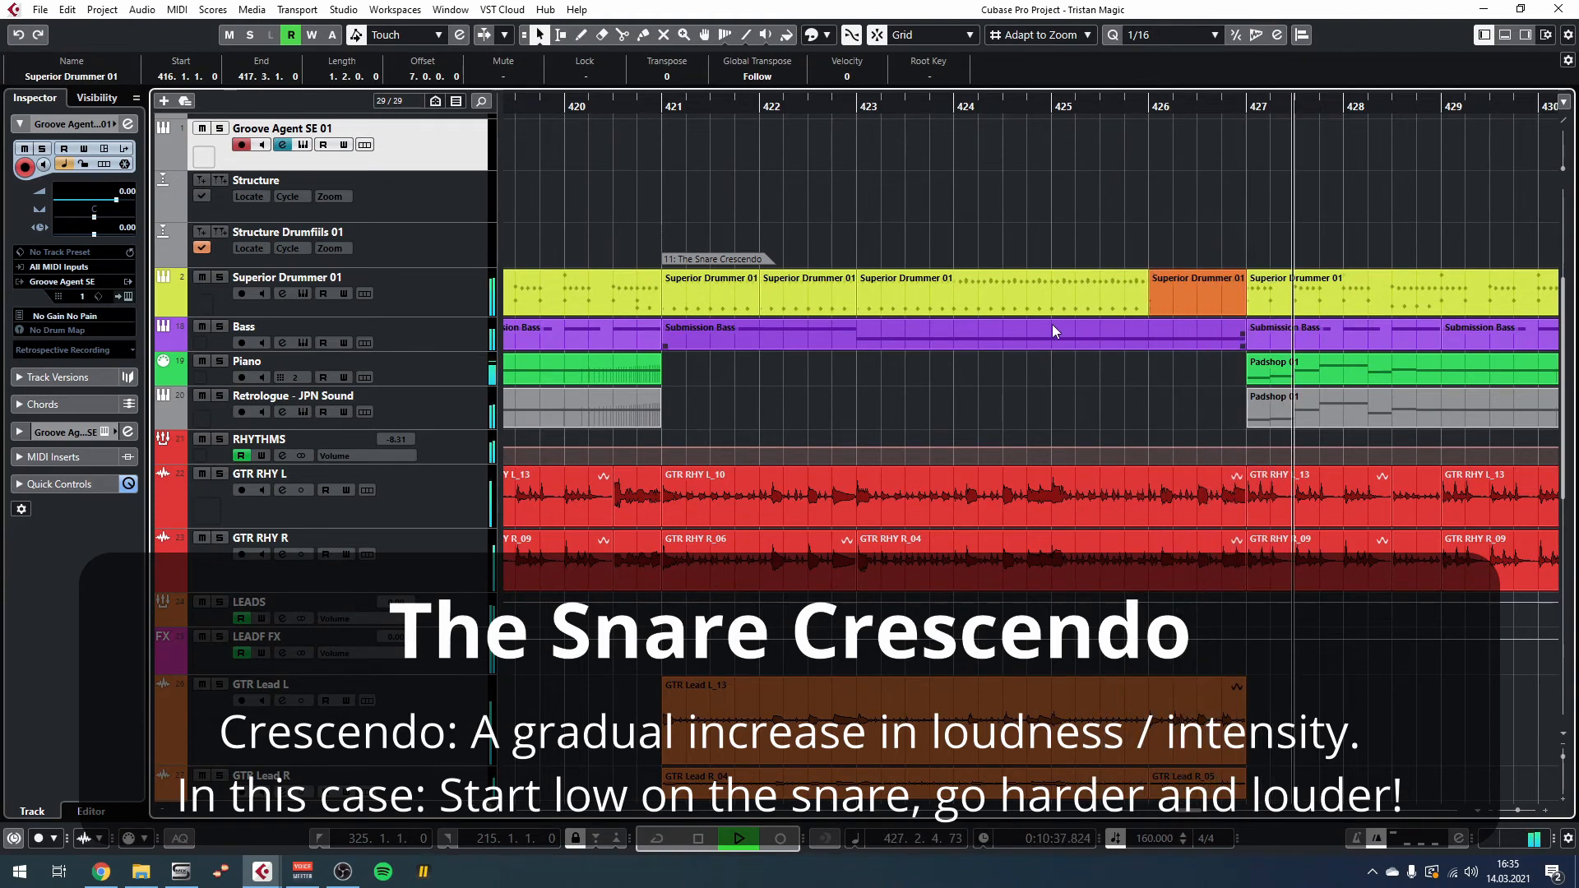
Stop playback and open the Snare Crescendo fill at bar 426 in the Drum Editor.
{"action": "key", "text": "space"}
{"action": "left_click_drag", "start_coordinate": [1314, 403], "coordinate": [1161, 416]}
{"action": "left_click", "coordinate": [1016, 306]}
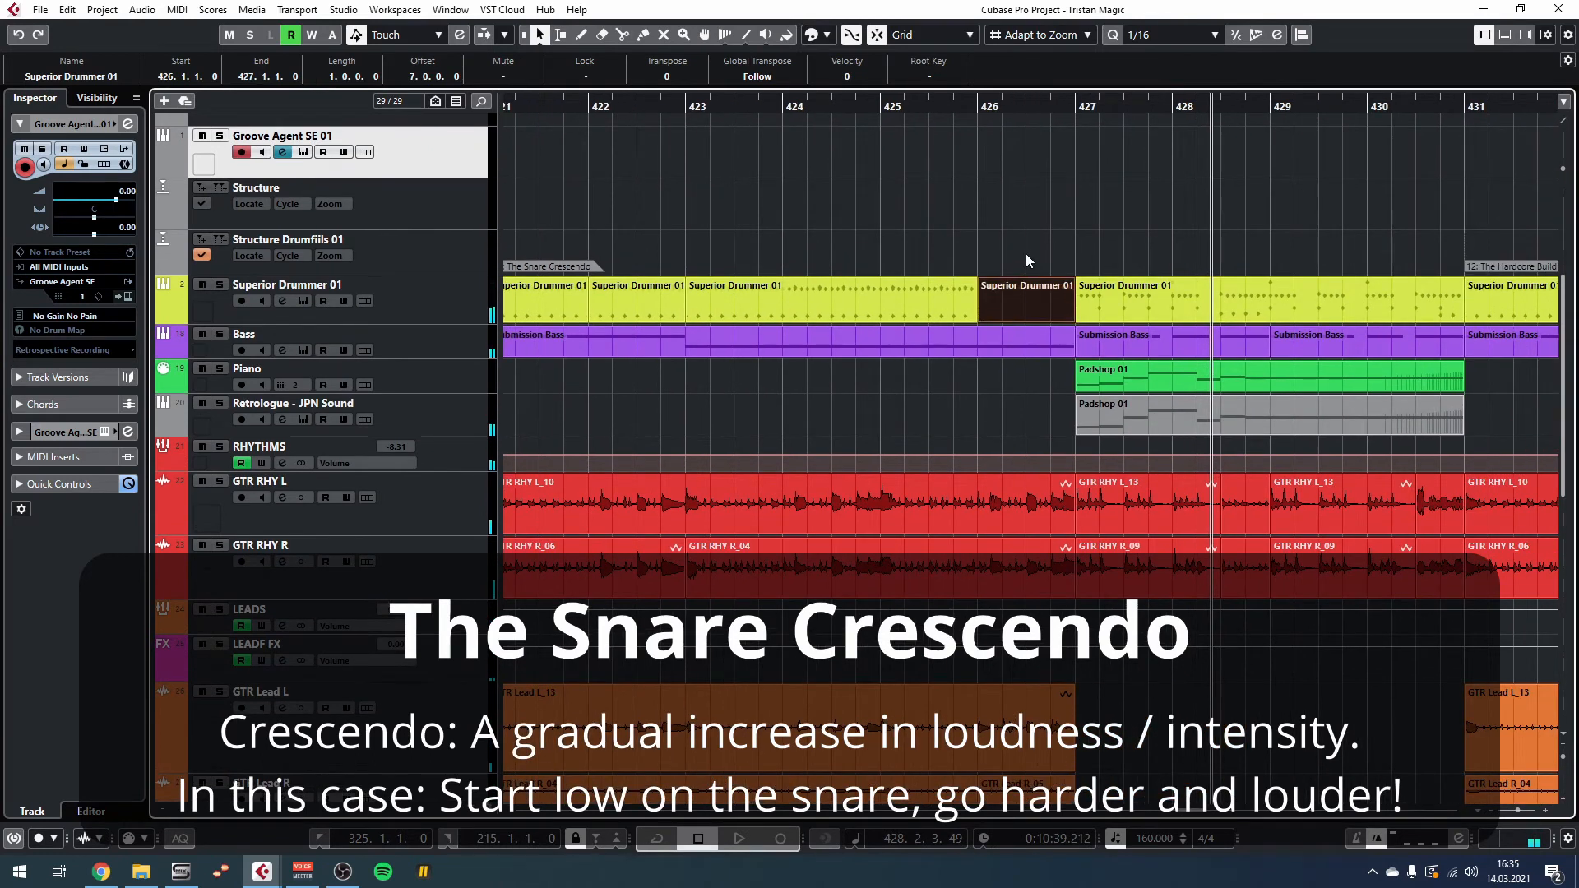
{"action": "key", "text": "Return"}
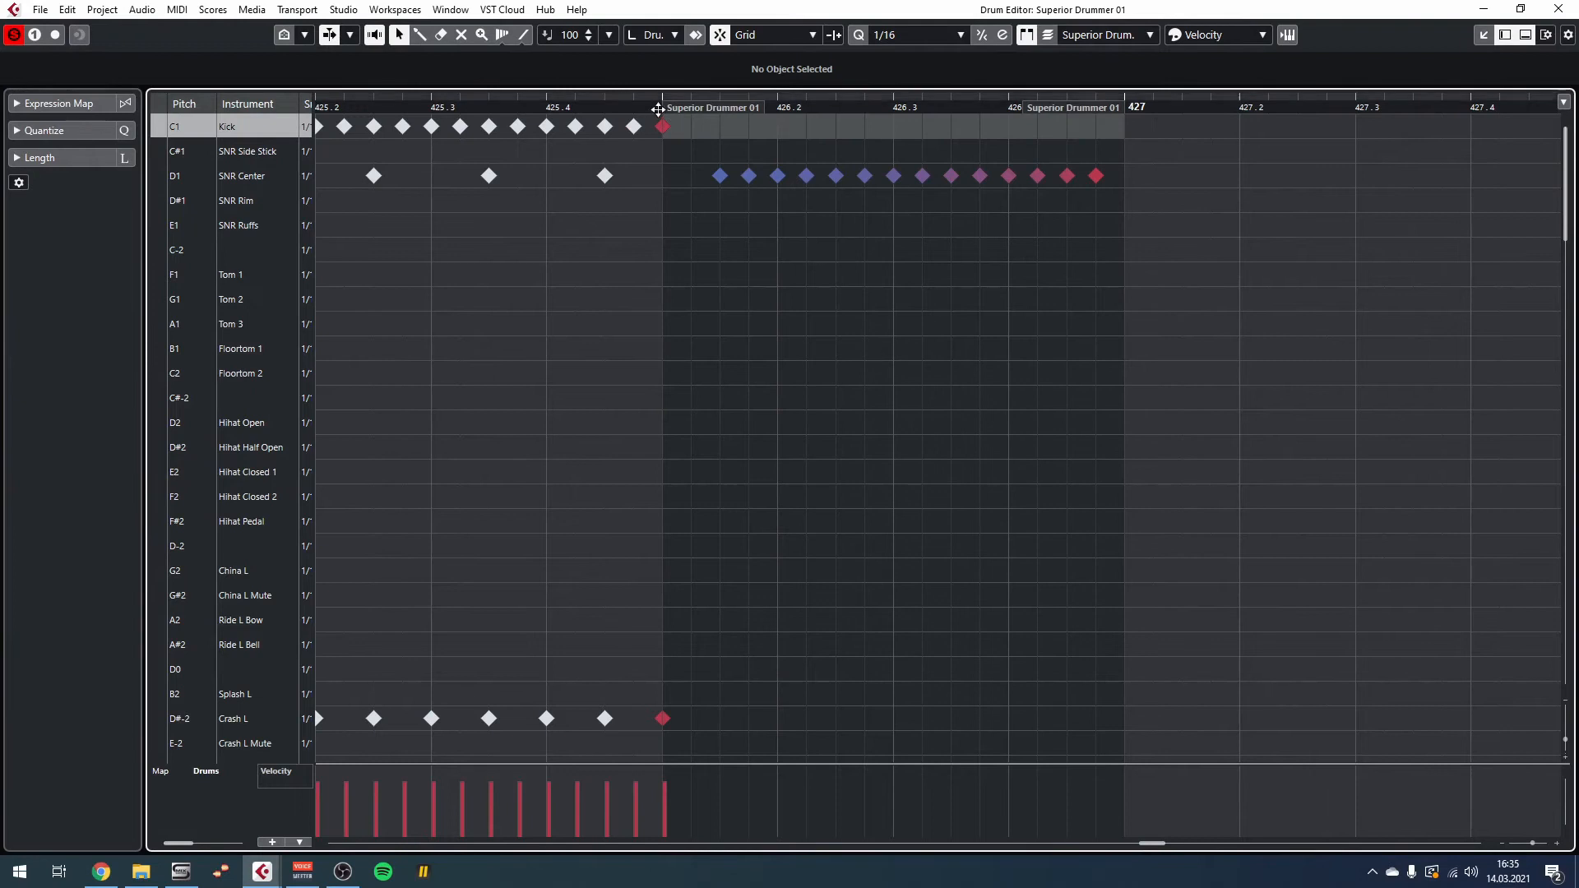
Check the first quiet snare note of the Snare Crescendo fill and play the fill from bar 426.
{"action": "scroll", "coordinate": [756, 329], "scroll_direction": "down", "scroll_amount": 7}
{"action": "scroll", "coordinate": [724, 404], "scroll_direction": "up", "scroll_amount": 7}
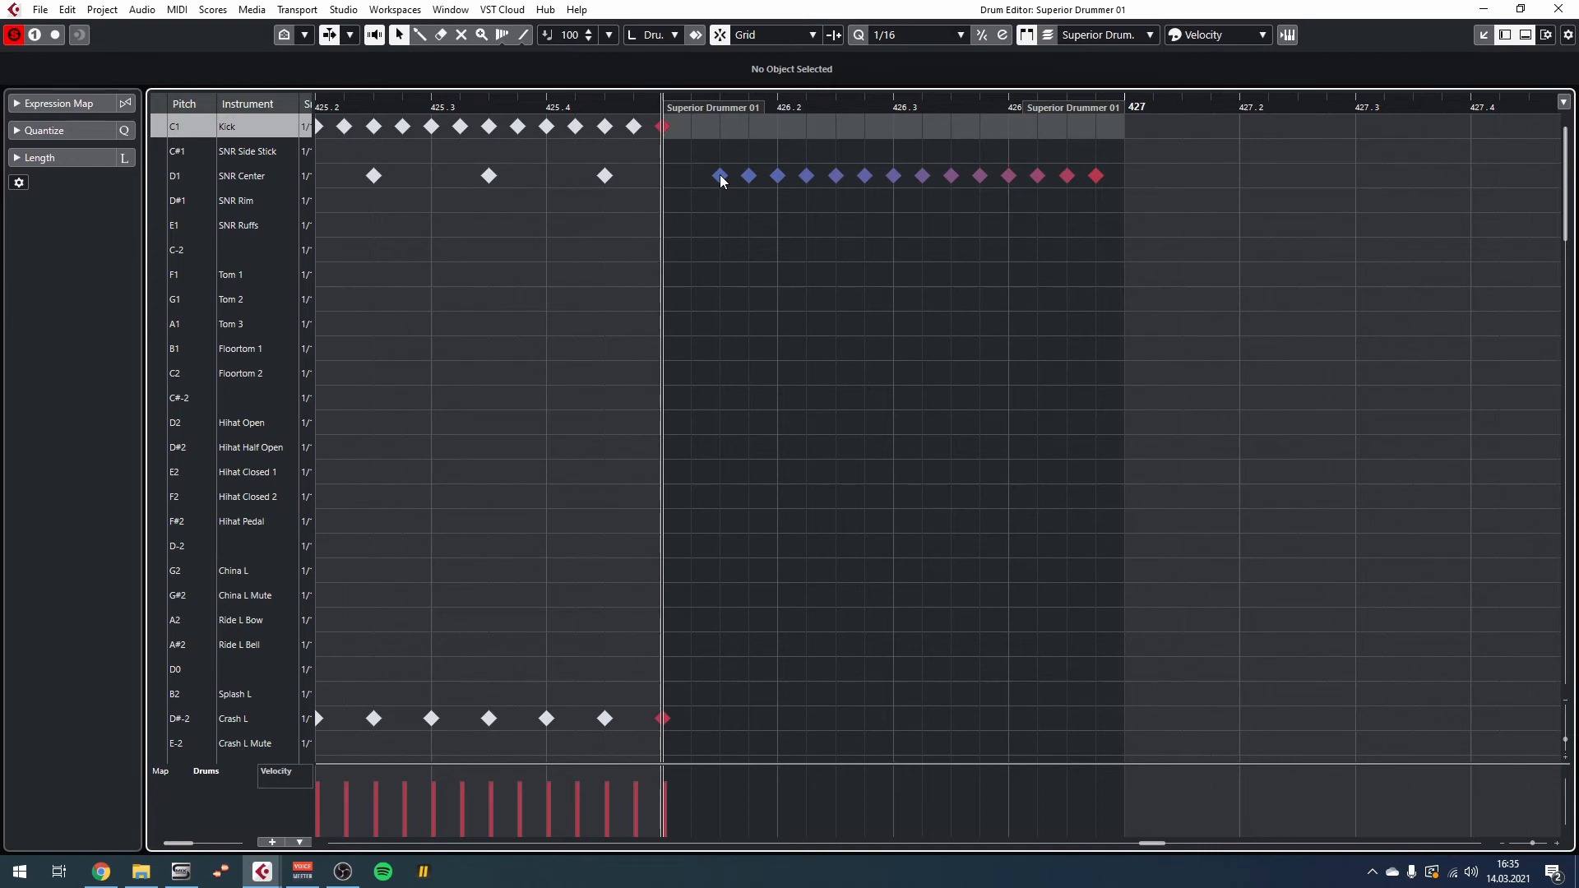
{"action": "left_click", "coordinate": [719, 176]}
{"action": "key", "text": "space"}
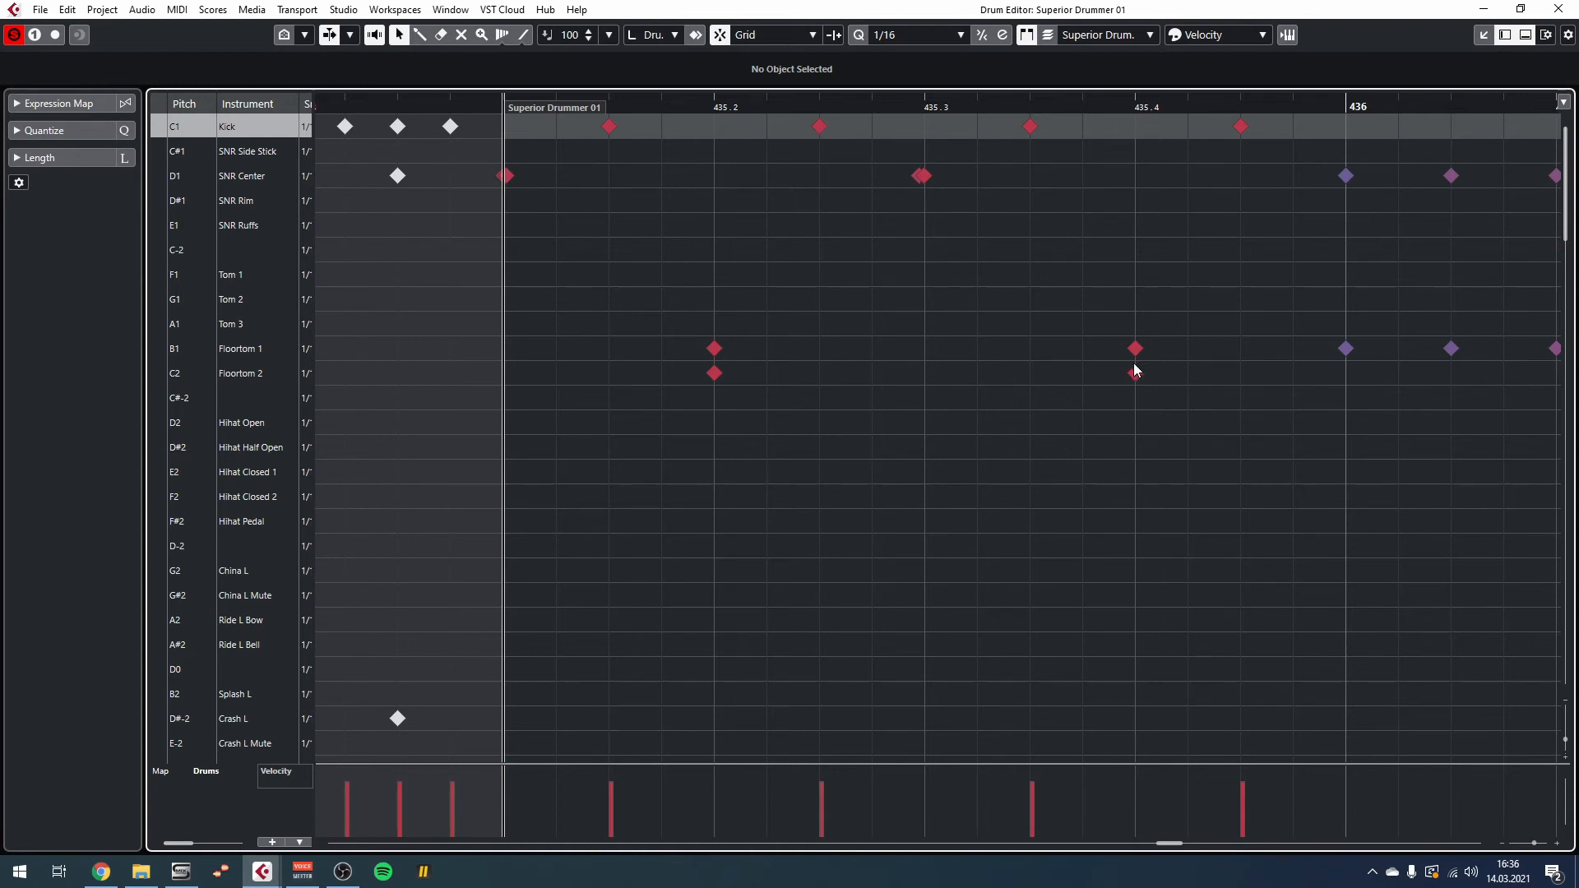
Examine the snare and floor tom notes of the fill from bar 435 through bar 436.
{"action": "scroll", "coordinate": [694, 363], "scroll_direction": "right", "scroll_amount": 4}
{"action": "scroll", "coordinate": [701, 365], "scroll_direction": "down", "scroll_amount": 1}
{"action": "scroll", "coordinate": [708, 370], "scroll_direction": "right", "scroll_amount": 3}
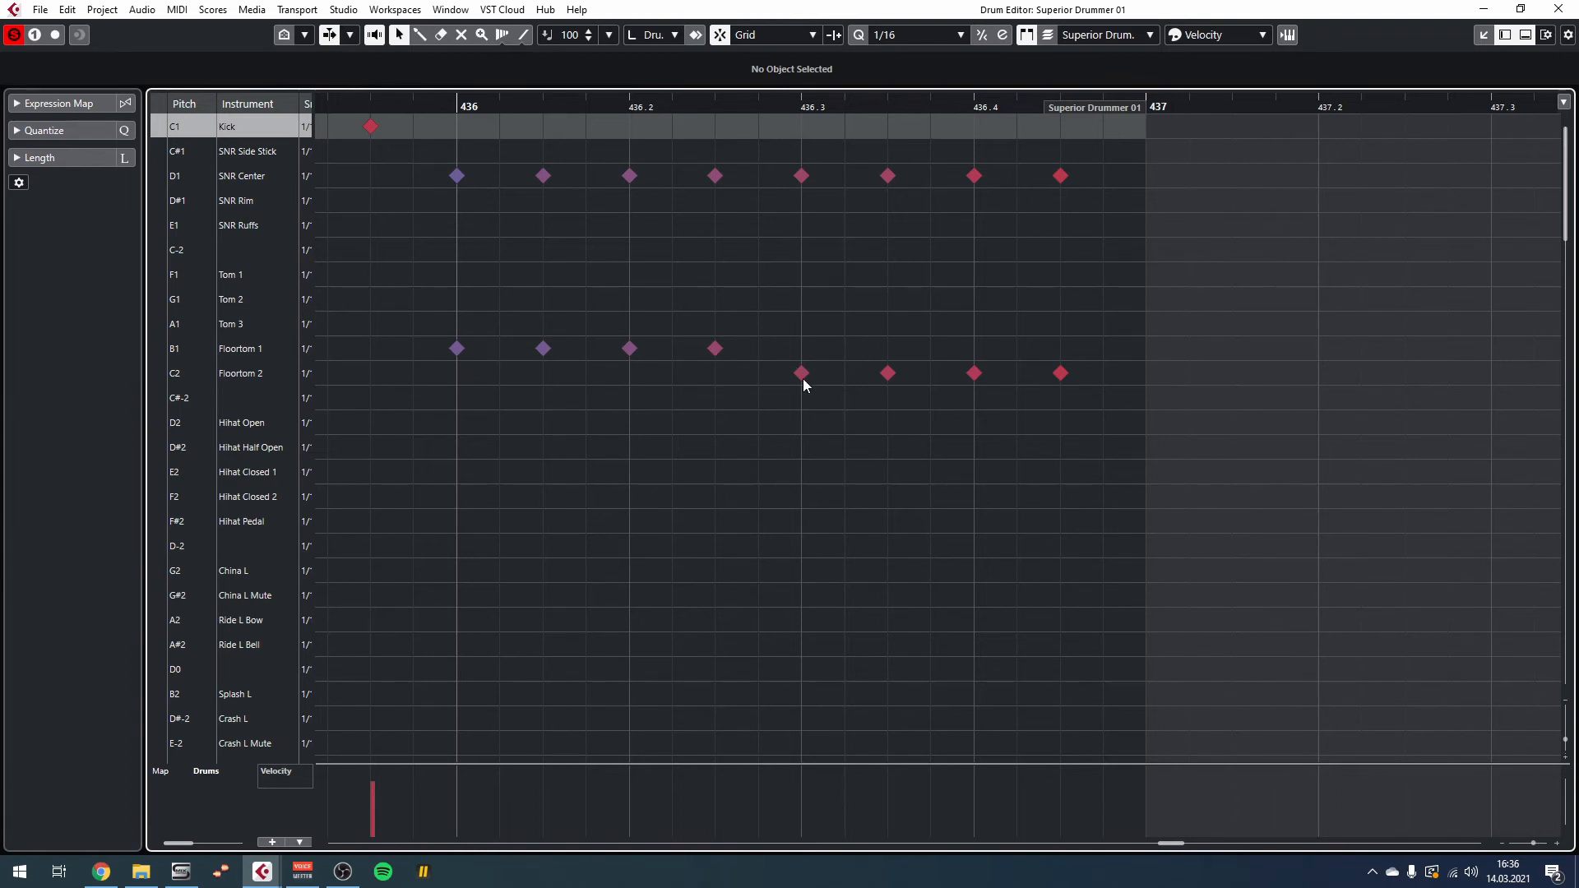
Play the drum fill in the Drum Editor from bar 435.
{"action": "scroll", "coordinate": [1068, 384], "scroll_direction": "down", "scroll_amount": 4}
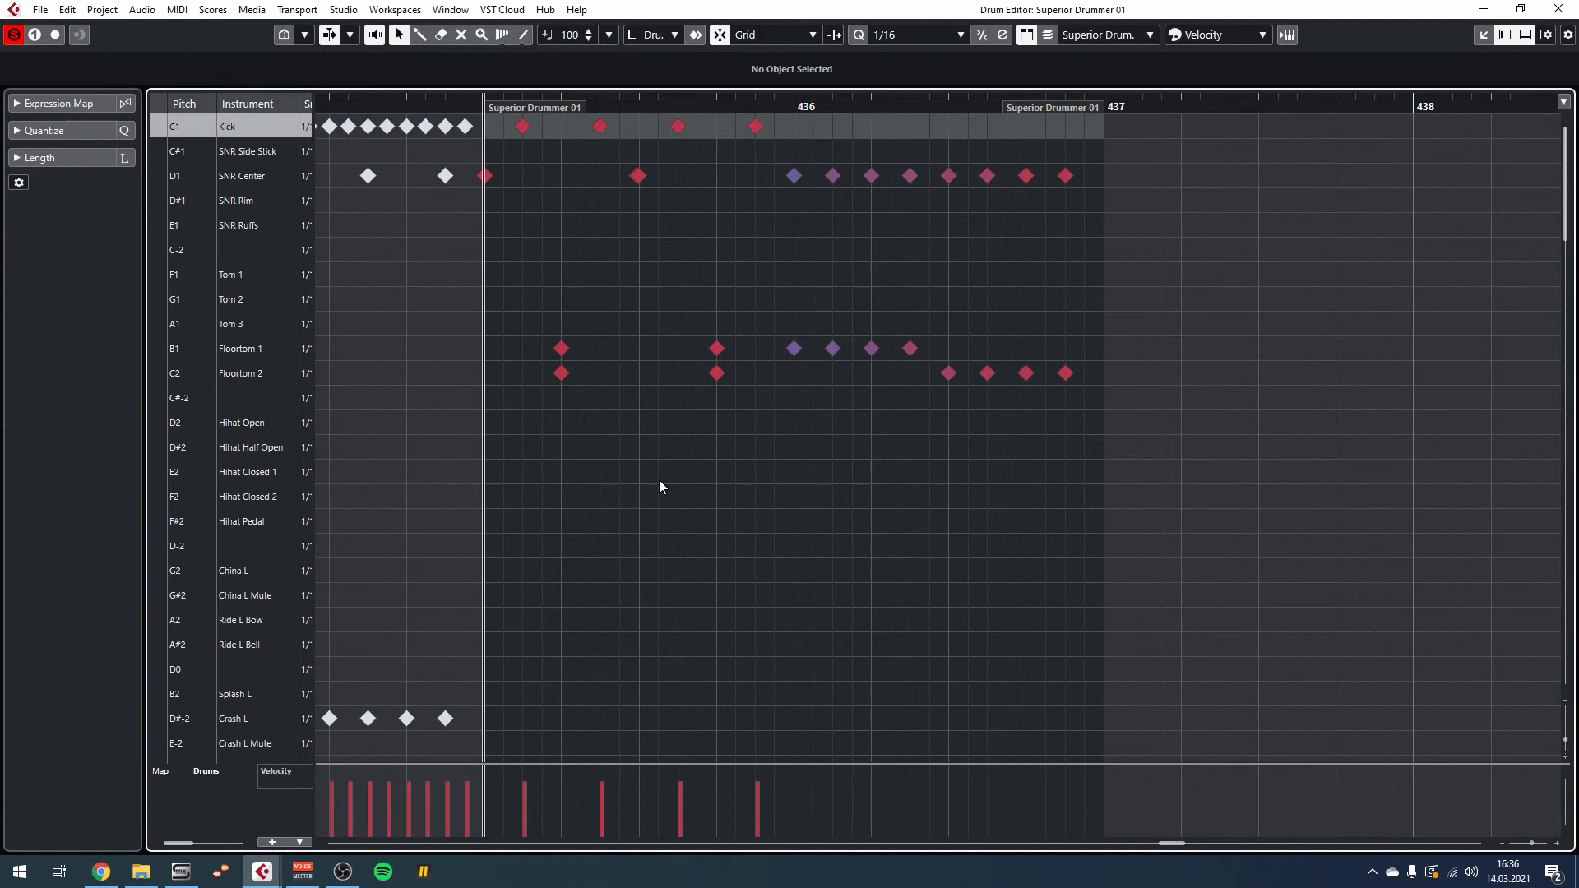
{"action": "key", "text": "space"}
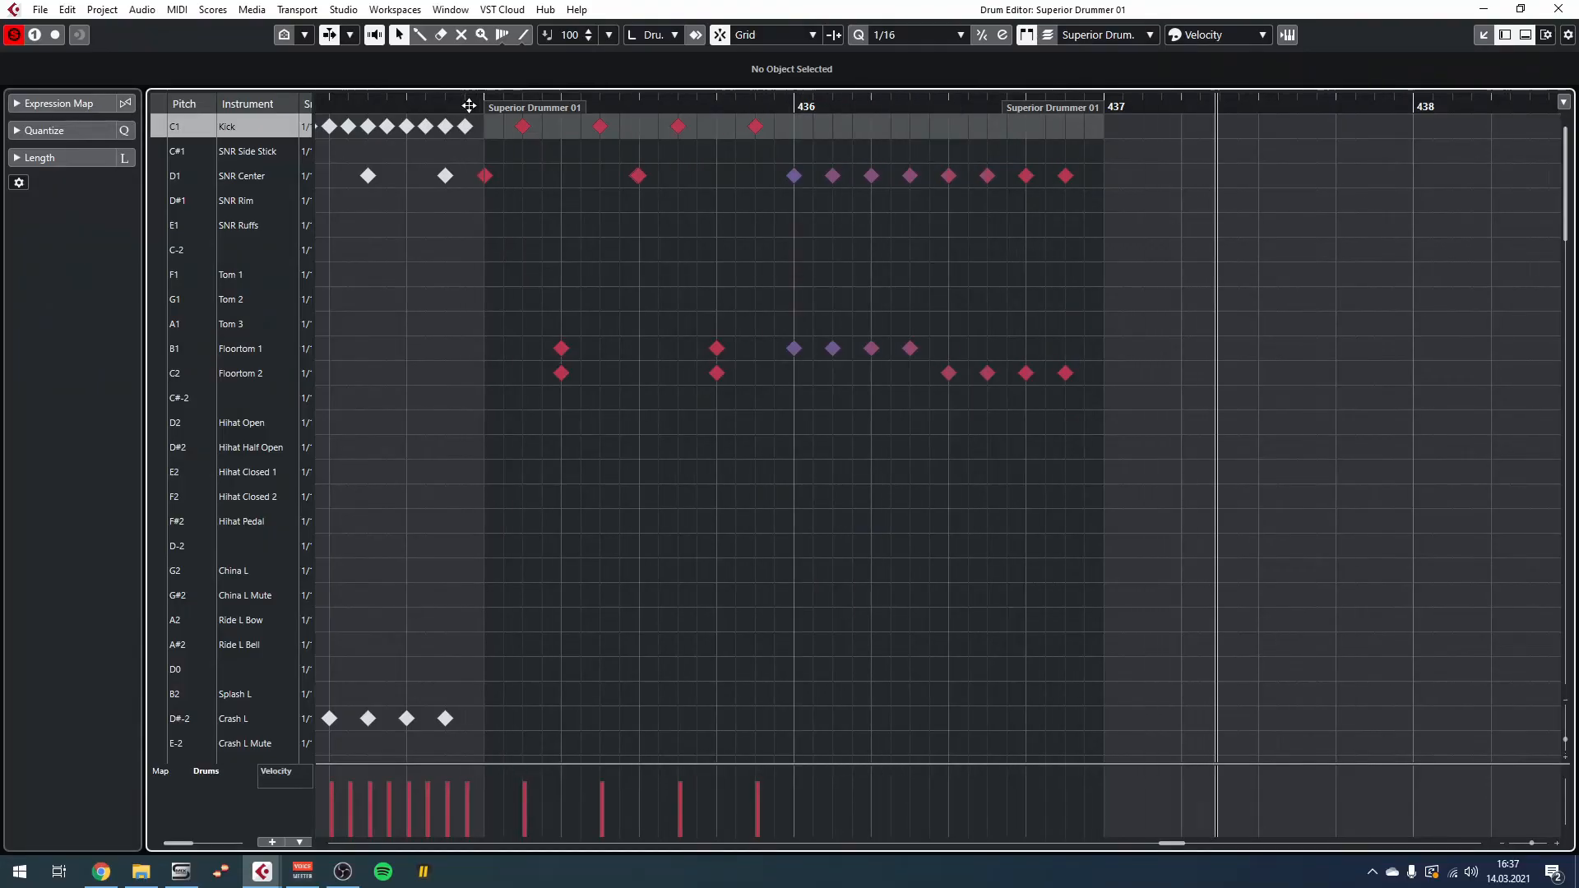
Close the Drum Editor and play the project from bar 443 to hear the Triplet Fill.
{"action": "left_click", "coordinate": [1571, 10]}
{"action": "left_click", "coordinate": [913, 105]}
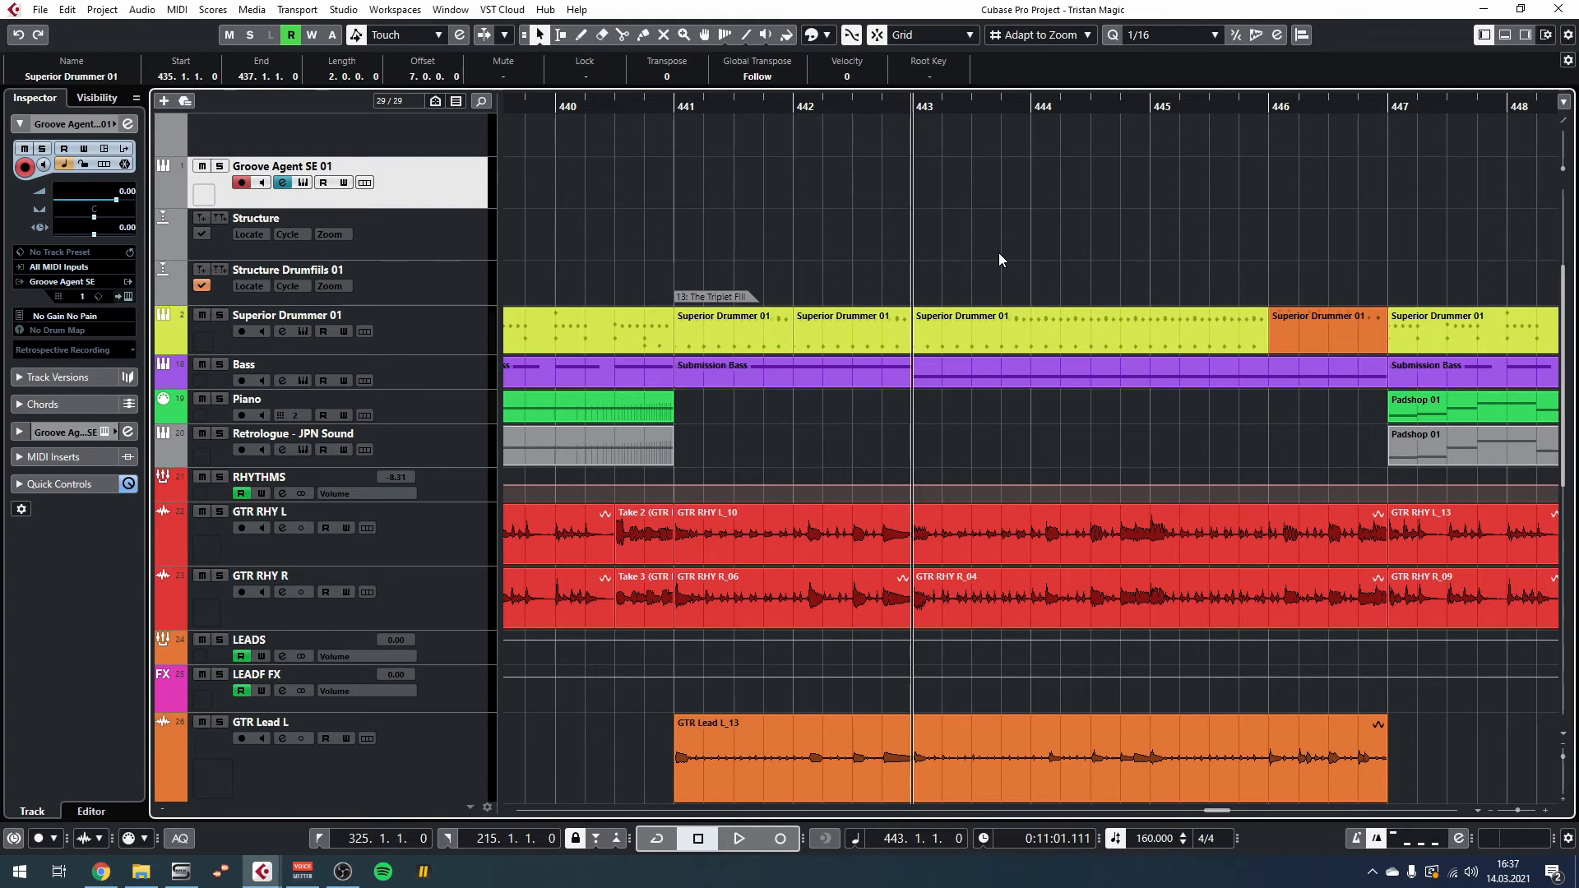
{"action": "key", "text": "space"}
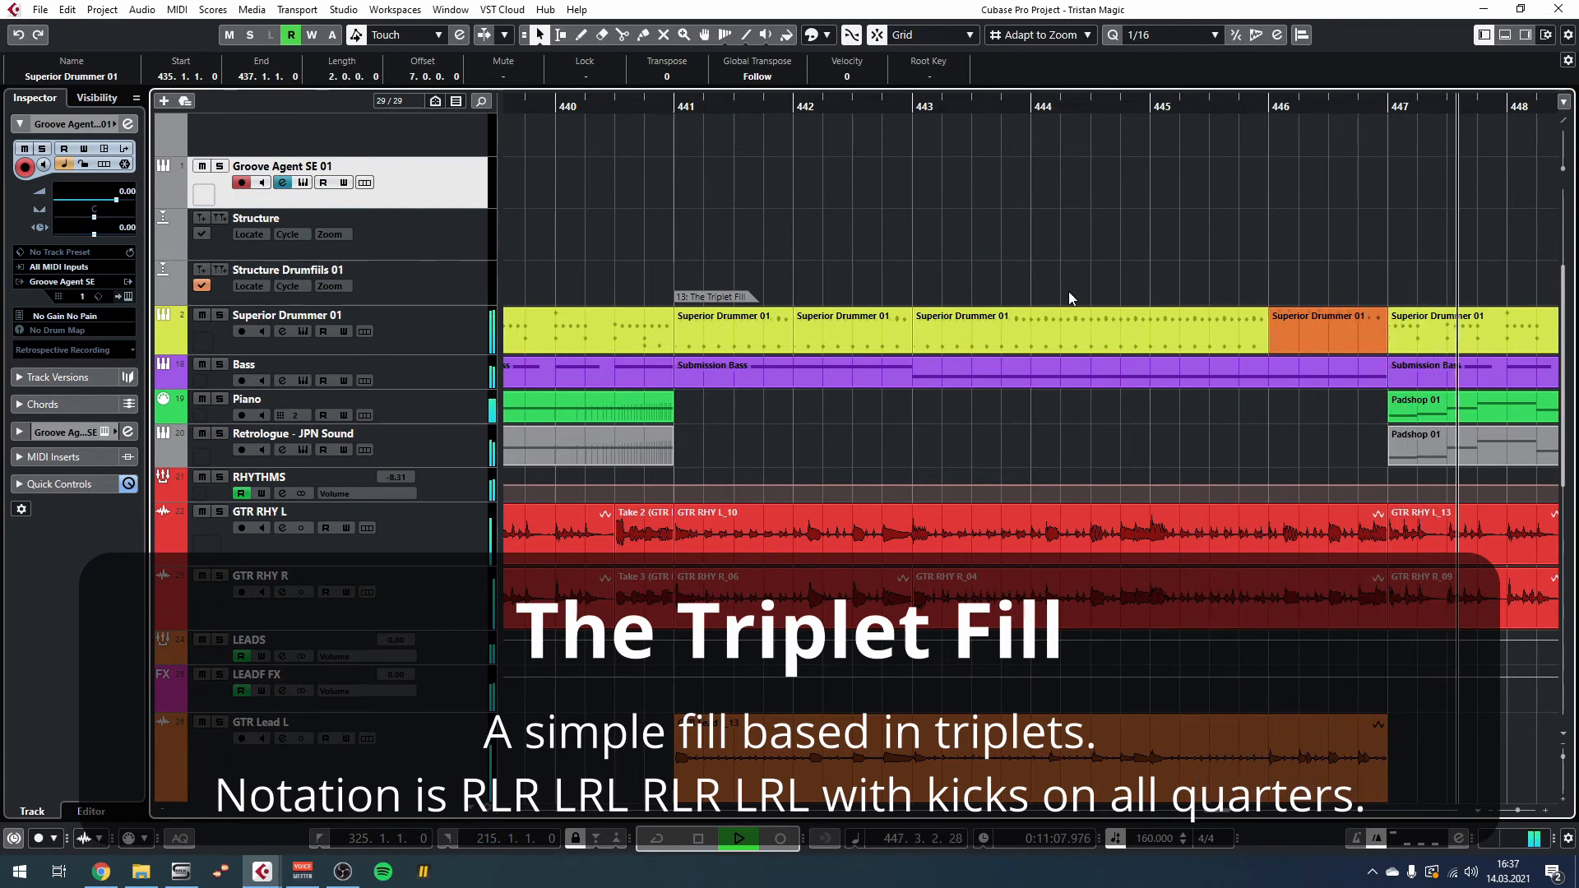
Stop playback and open the Triplet Fill at bar 446 in the Drum Editor.
{"action": "key", "text": "space"}
{"action": "left_click_drag", "start_coordinate": [1216, 338], "coordinate": [871, 354]}
{"action": "scroll", "coordinate": [942, 370], "scroll_direction": "up", "scroll_amount": 2}
{"action": "double_click", "coordinate": [988, 342]}
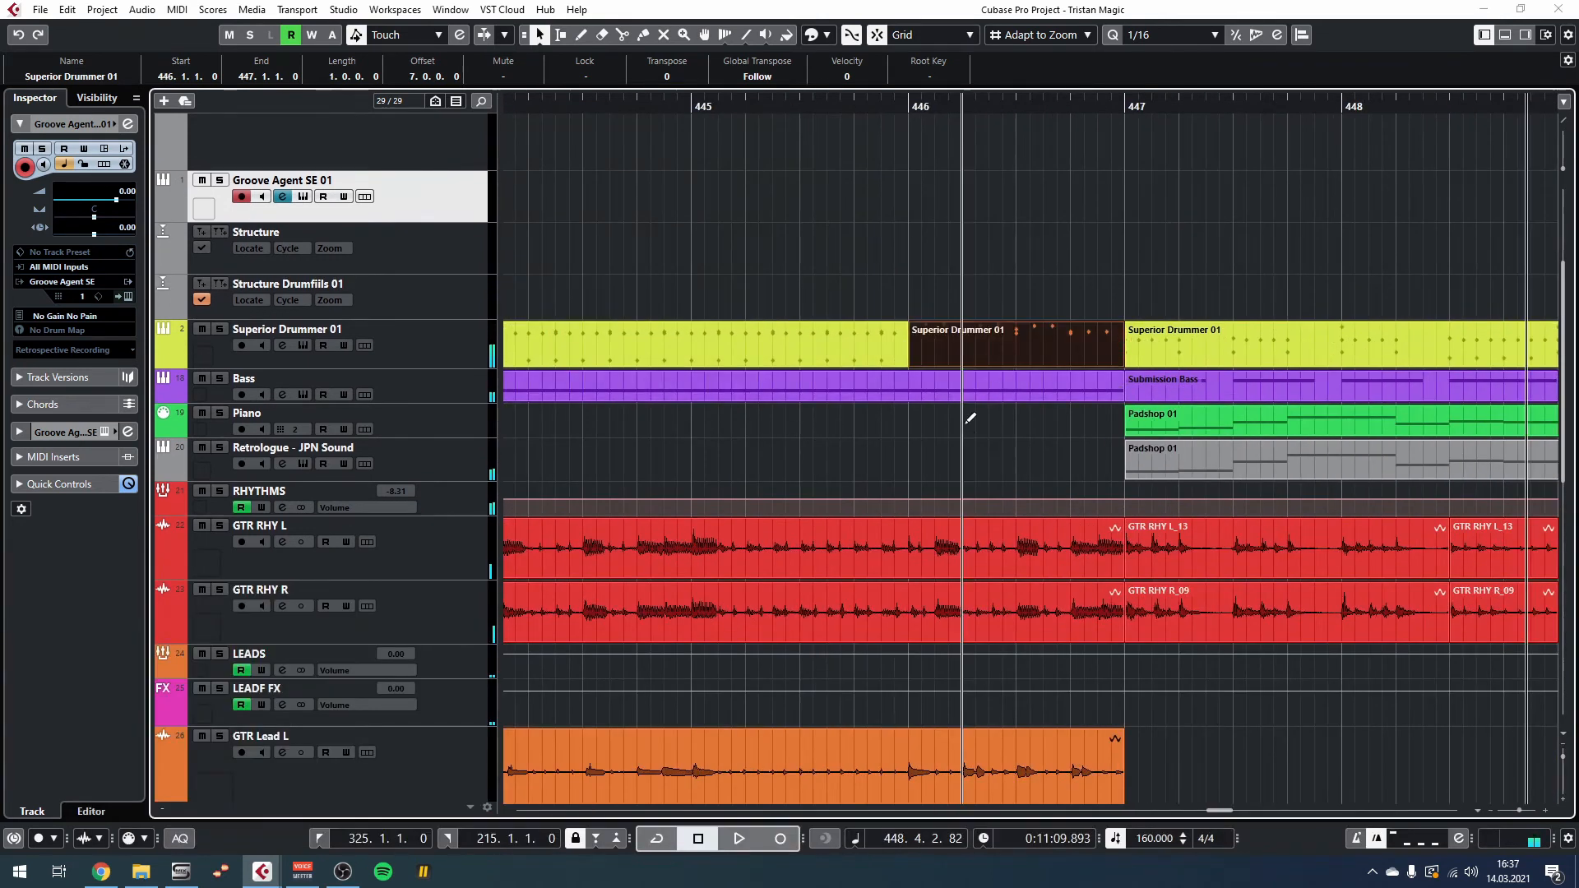
{"action": "scroll", "coordinate": [633, 416], "scroll_direction": "up", "scroll_amount": 4}
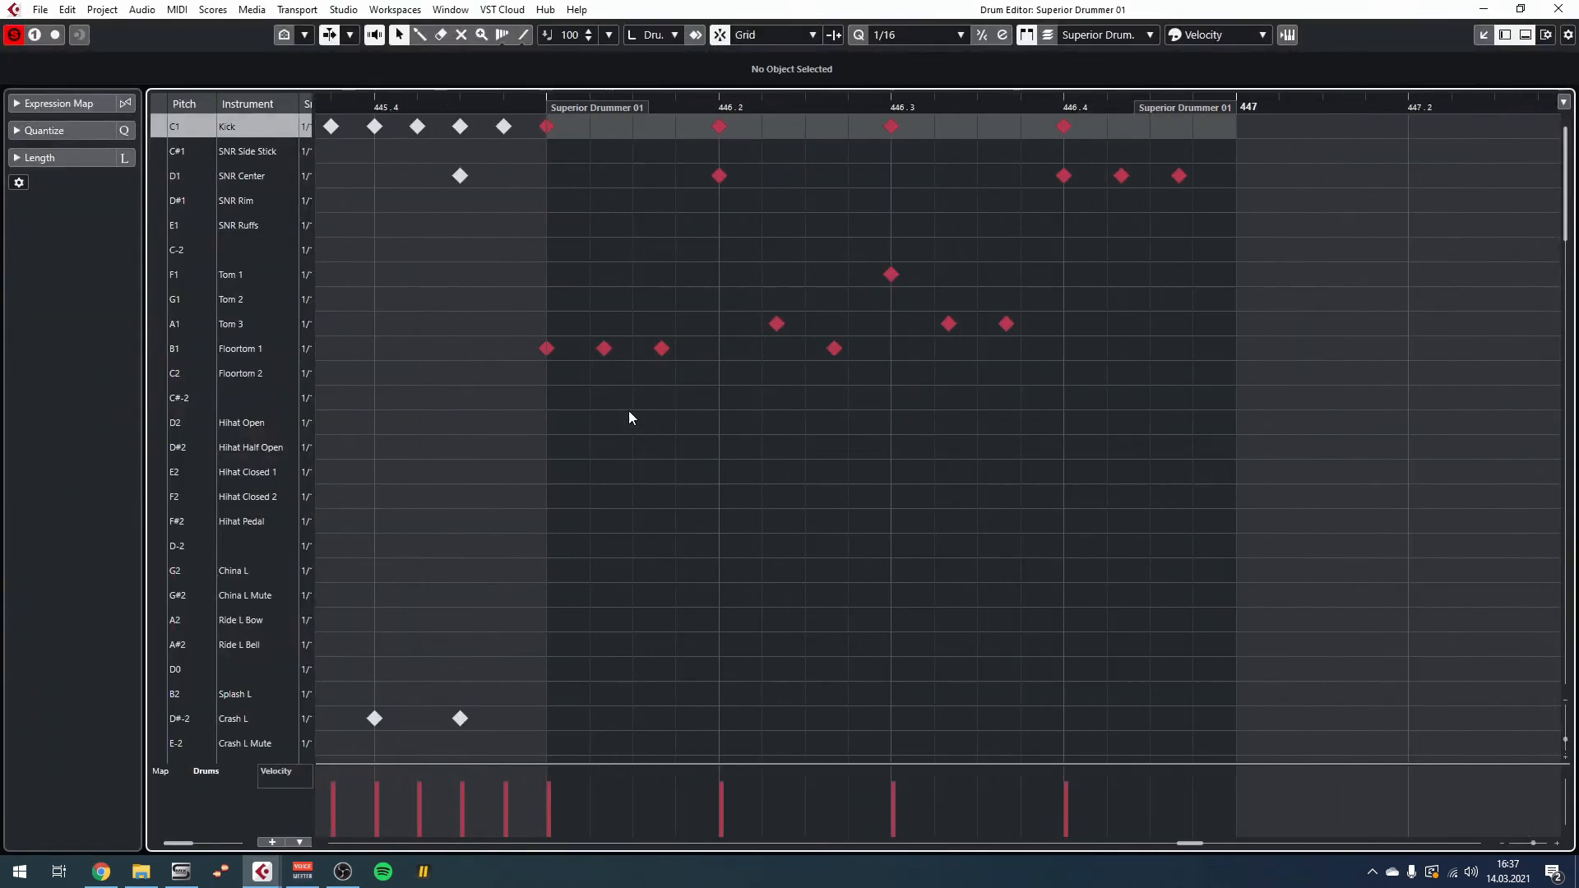
Set the quantize preset to 1/8 Triplet and play the Triplet Fill from bar 446.
{"action": "left_click", "coordinate": [896, 36]}
{"action": "left_click", "coordinate": [938, 257]}
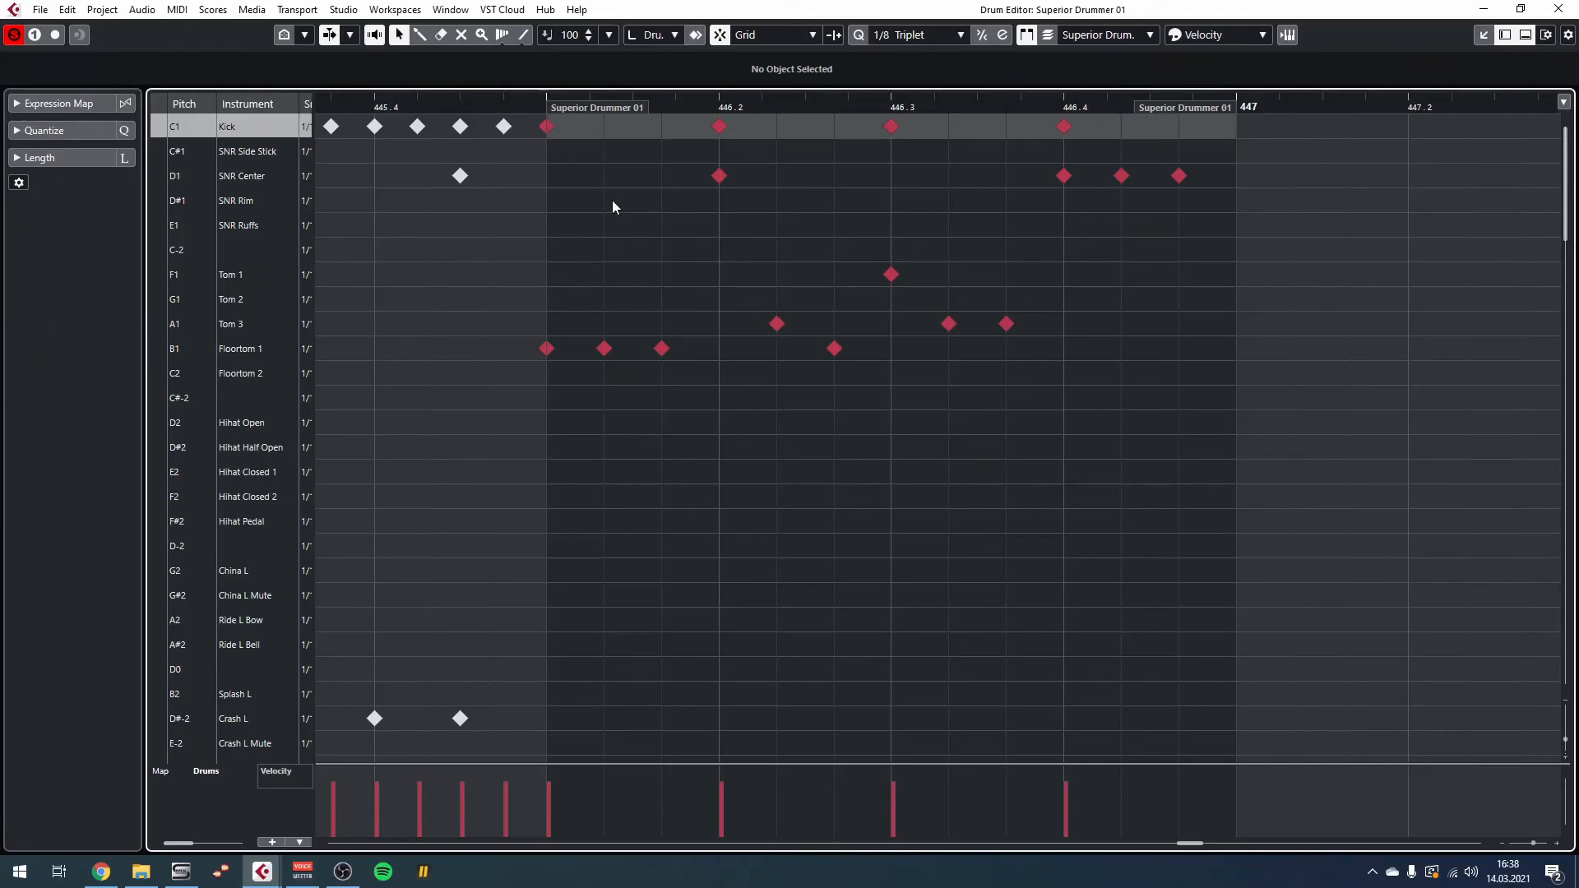
{"action": "left_click", "coordinate": [545, 99]}
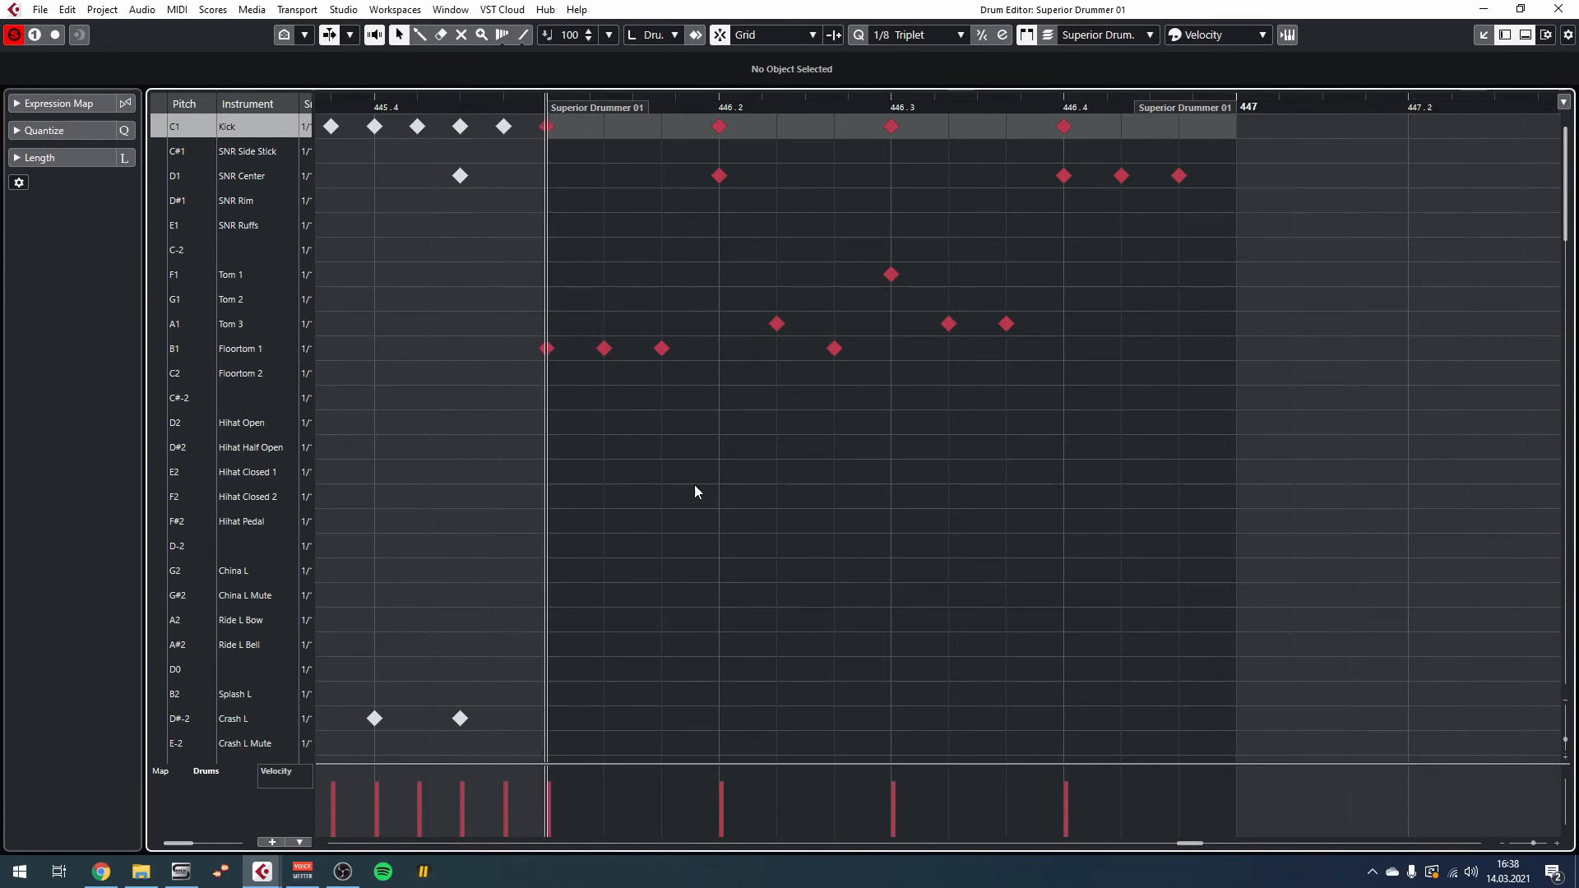
{"action": "key", "text": "space"}
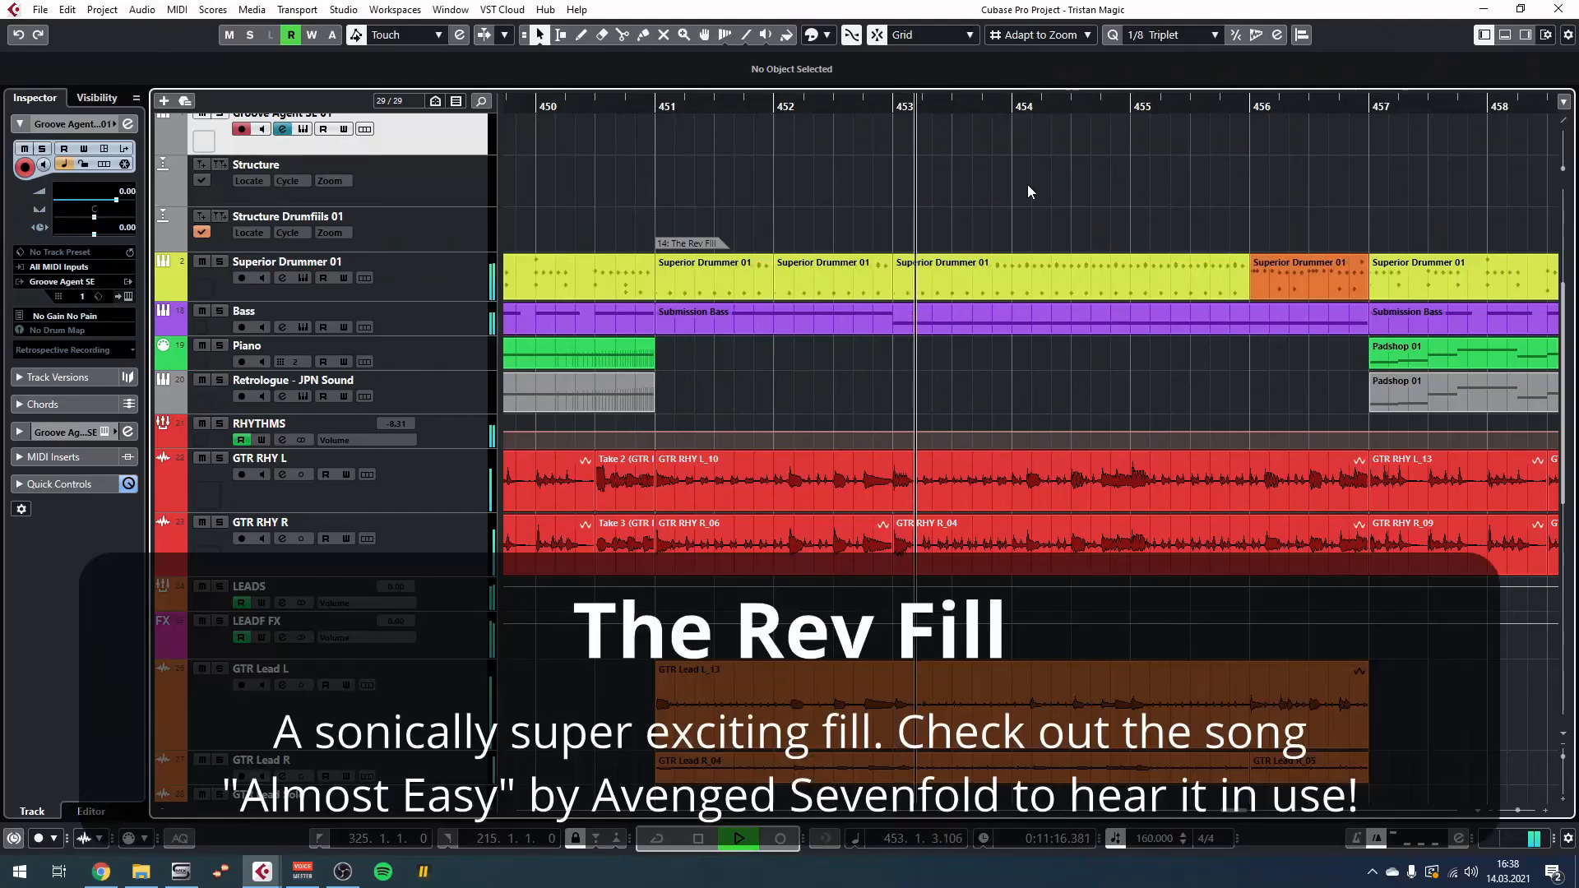
Open the Rev Fill at bar 456 in the Drum Editor.
{"action": "left_click_drag", "start_coordinate": [1211, 505], "coordinate": [1022, 482]}
{"action": "scroll", "coordinate": [1023, 482], "scroll_direction": "down", "scroll_amount": 2}
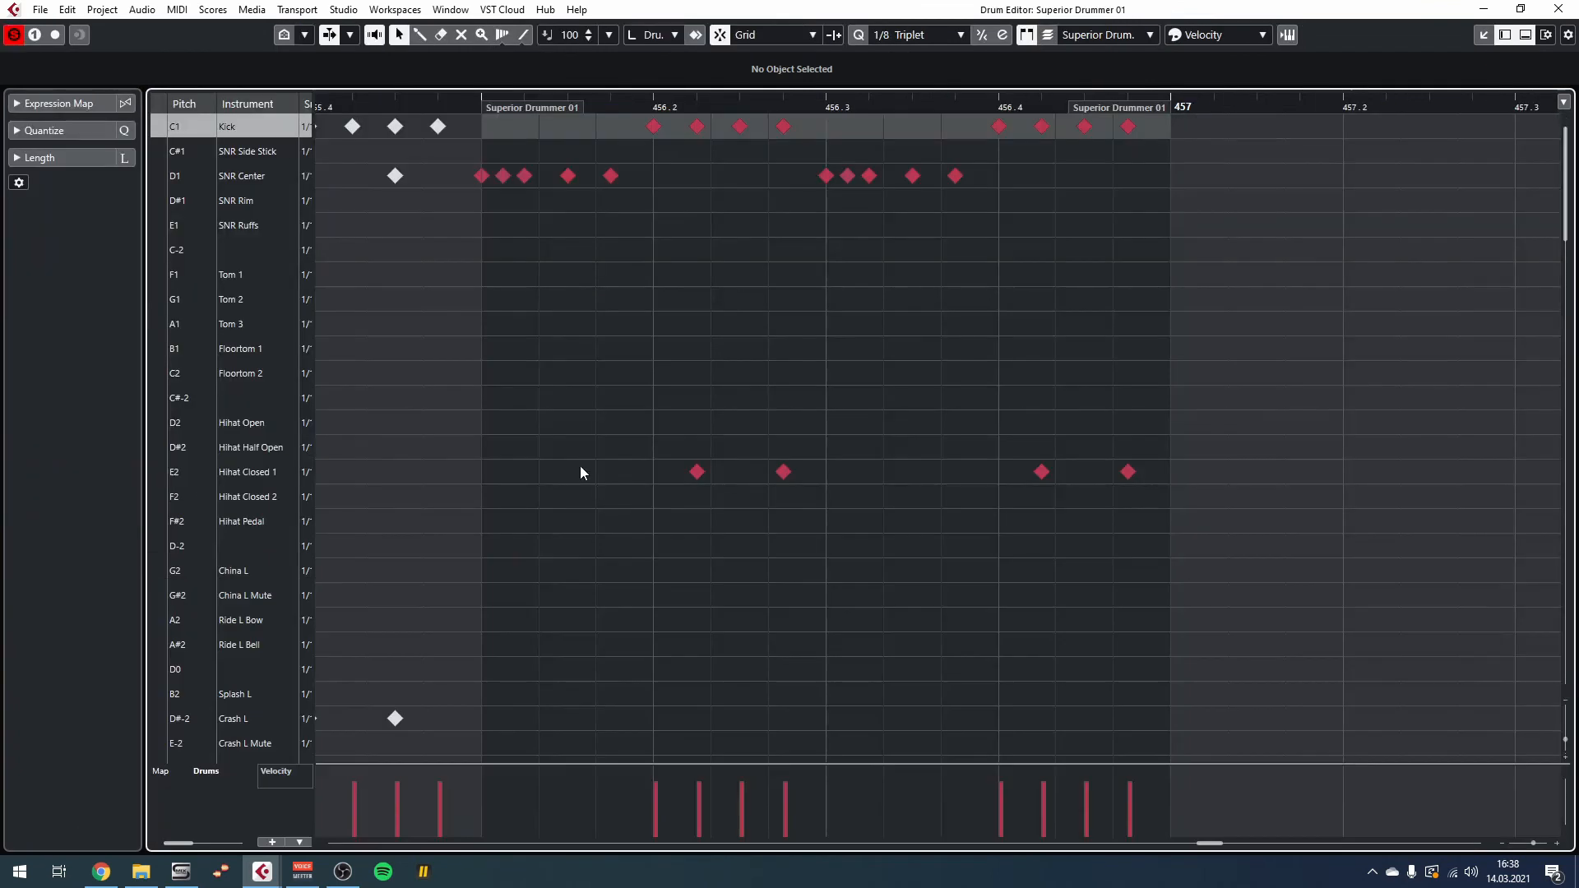
{"action": "scroll", "coordinate": [526, 464], "scroll_direction": "up", "scroll_amount": 2}
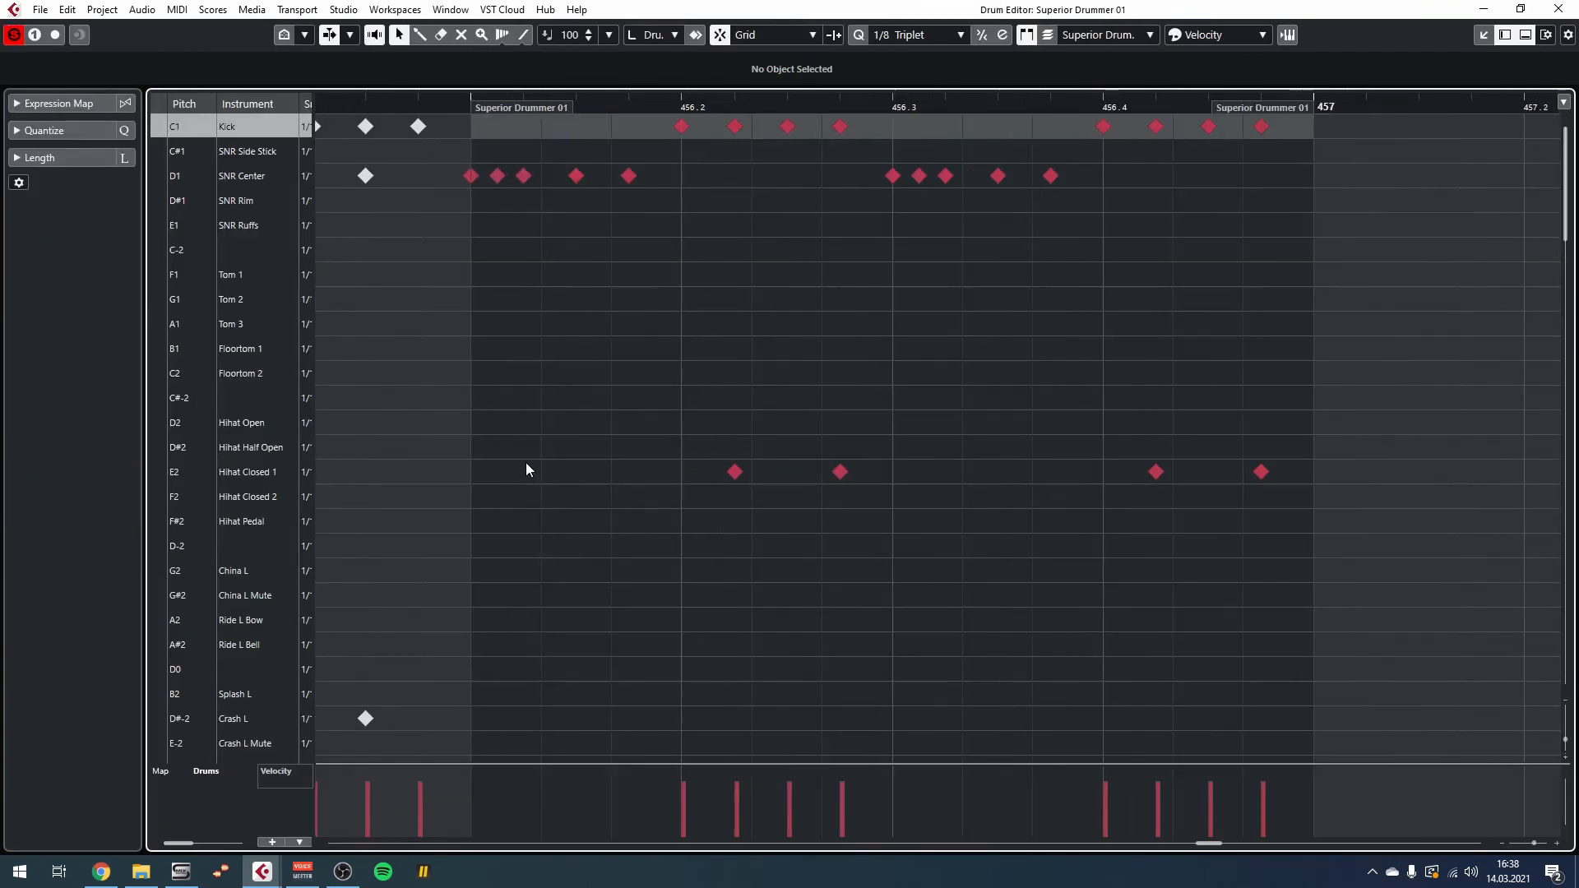
Place the playback cursor at bar 456 and set the quantize preset to 1/16.
{"action": "scroll", "coordinate": [527, 464], "scroll_direction": "down", "scroll_amount": 6}
{"action": "scroll", "coordinate": [526, 462], "scroll_direction": "up", "scroll_amount": 6}
{"action": "left_click", "coordinate": [465, 106]}
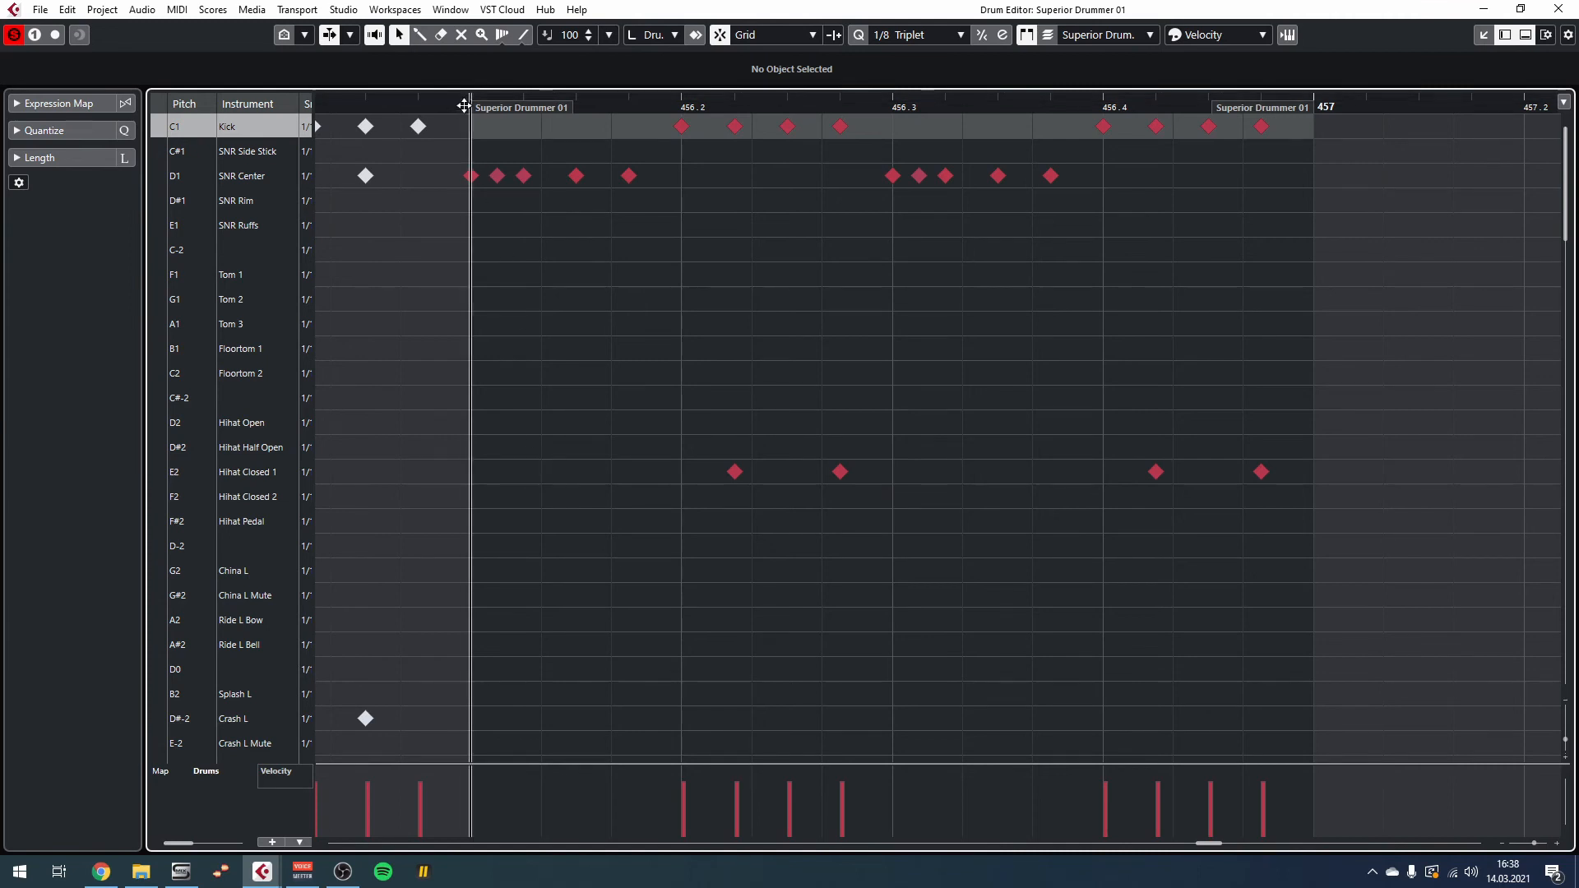
{"action": "left_click", "coordinate": [912, 35]}
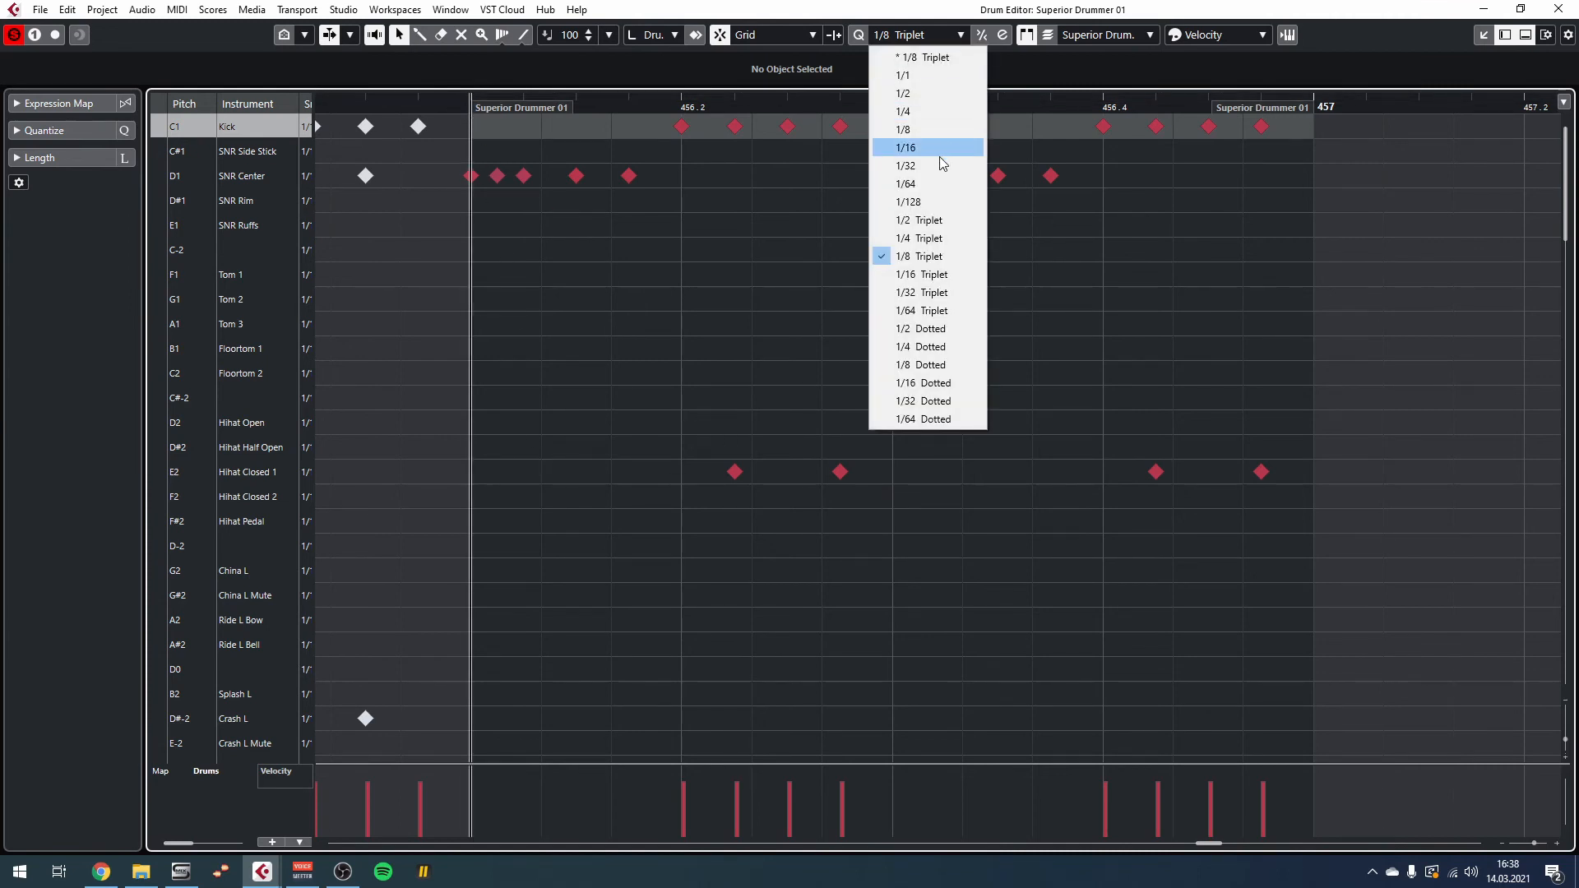
{"action": "left_click", "coordinate": [938, 155]}
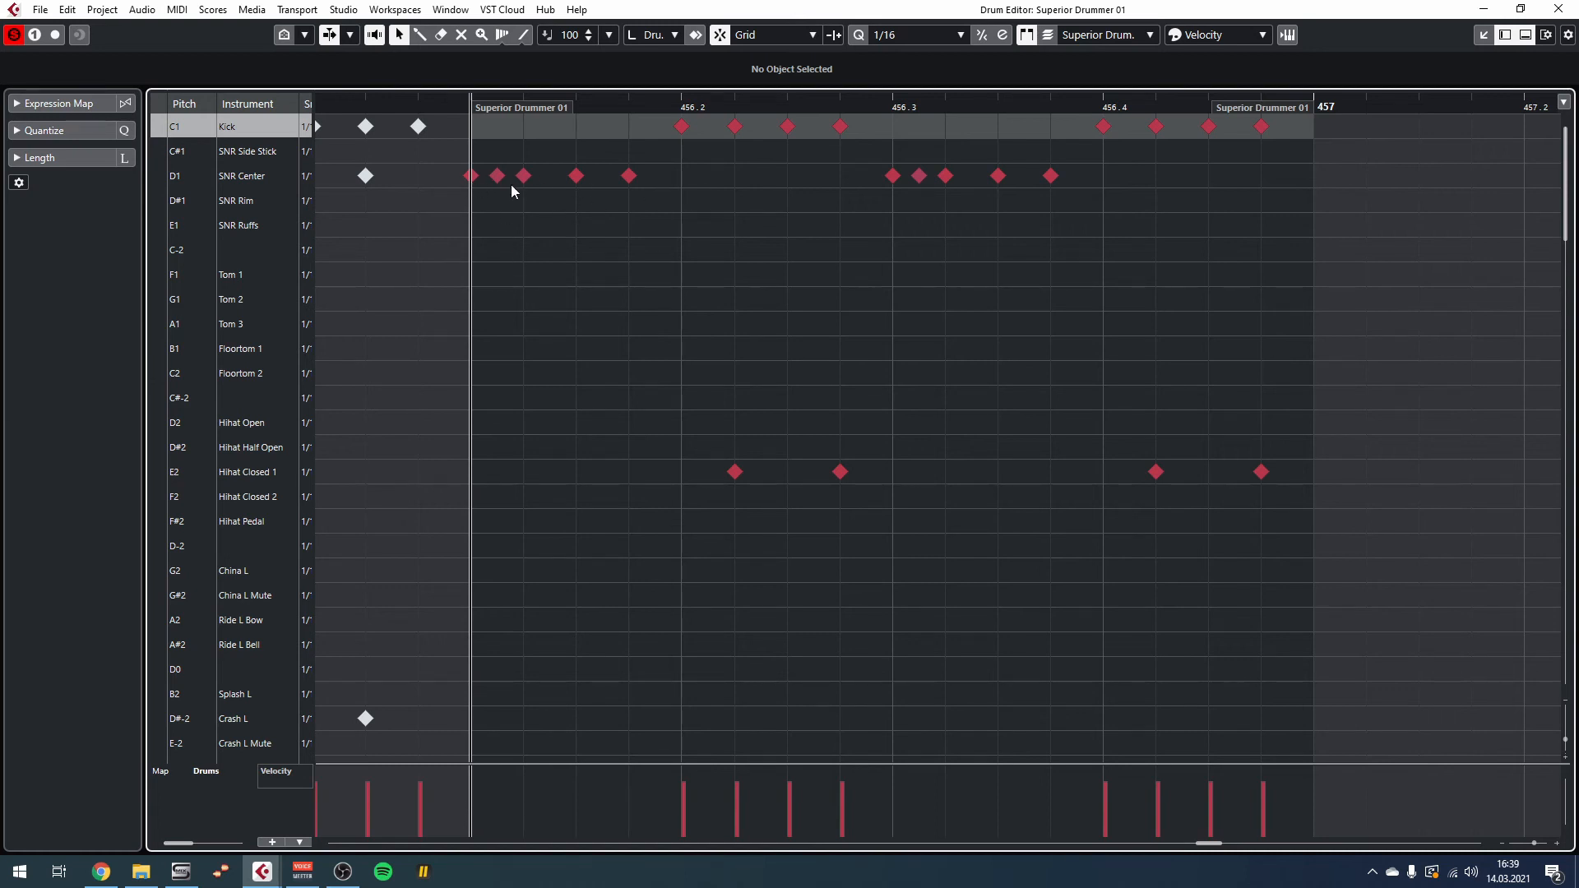
Examine the Rev Fill's snare, kick, closed hi-hat and Ride R Bow notes across bar 456.
{"action": "scroll", "coordinate": [687, 417], "scroll_direction": "down", "scroll_amount": 5}
{"action": "scroll", "coordinate": [688, 416], "scroll_direction": "up", "scroll_amount": 5}
{"action": "scroll", "coordinate": [853, 180], "scroll_direction": "down", "scroll_amount": 7}
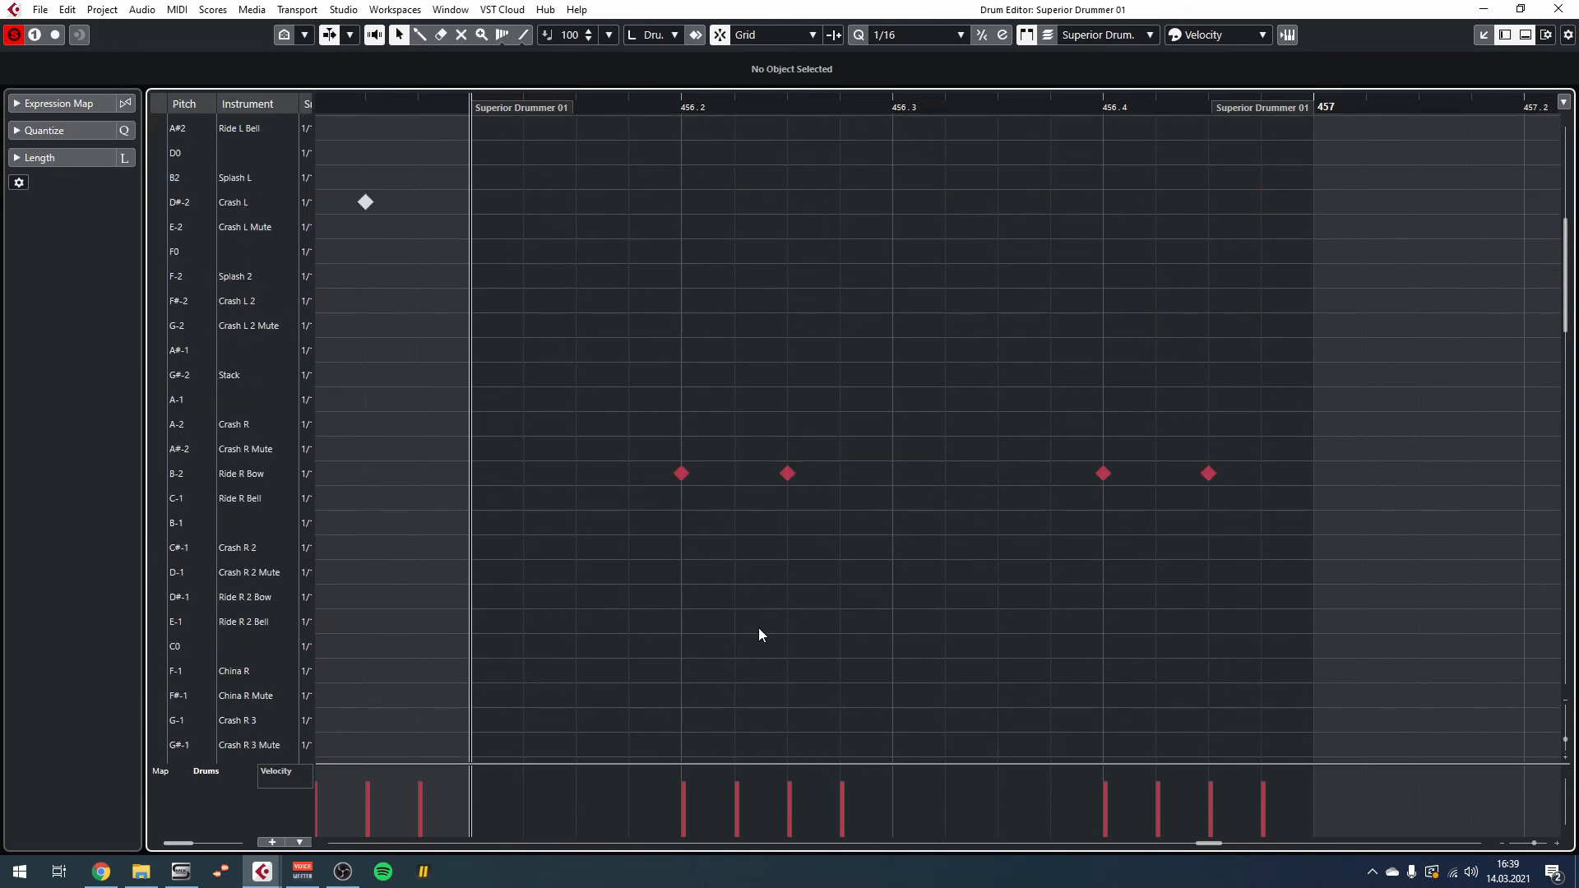
{"action": "scroll", "coordinate": [746, 639], "scroll_direction": "up", "scroll_amount": 2}
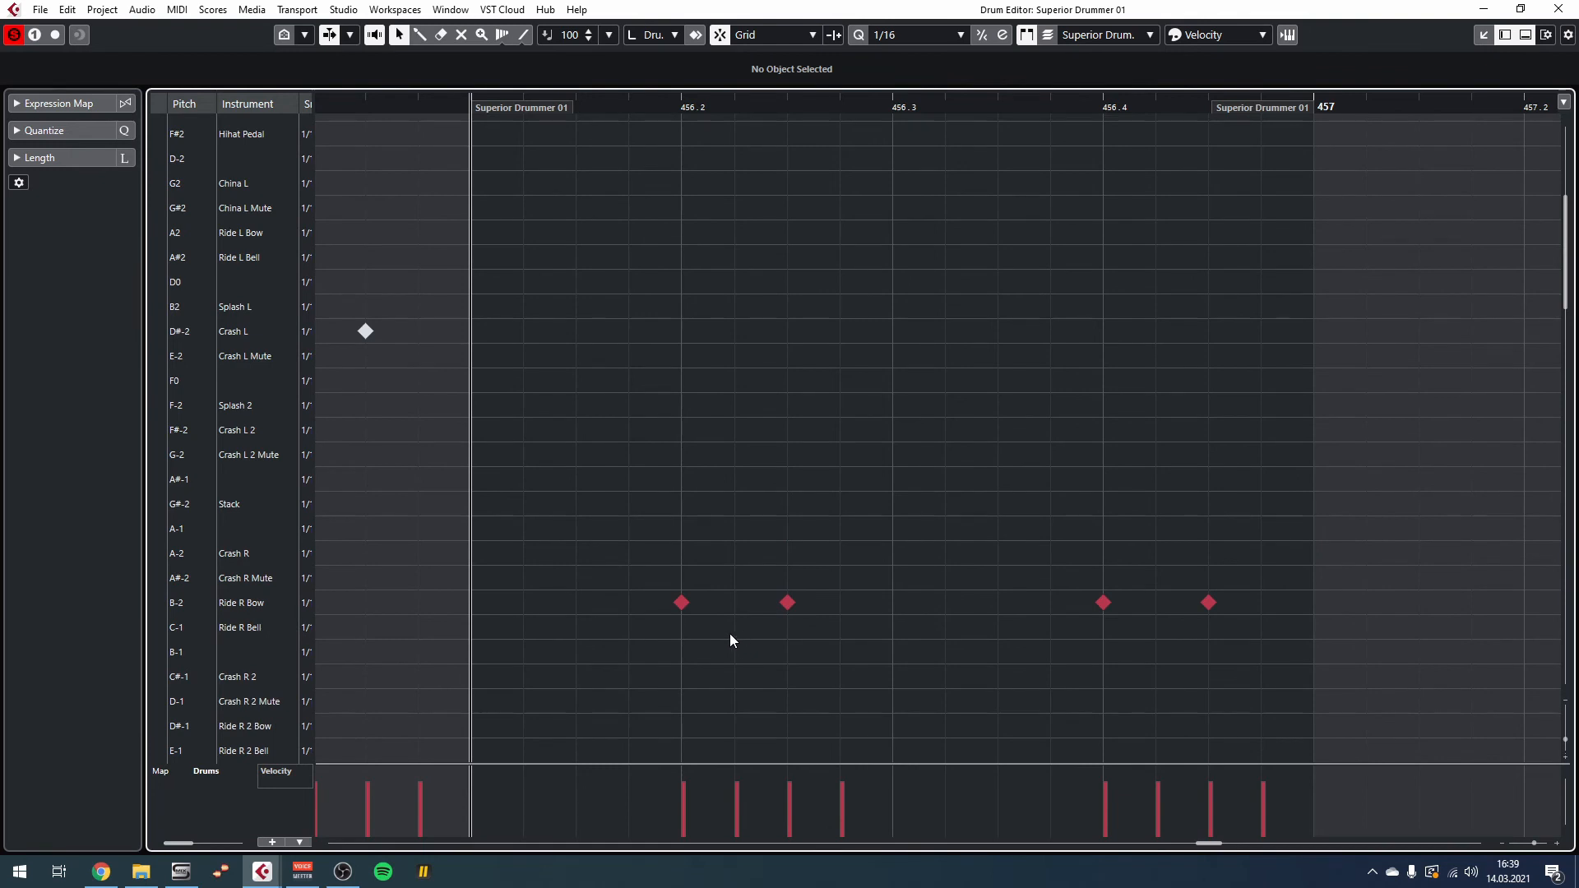